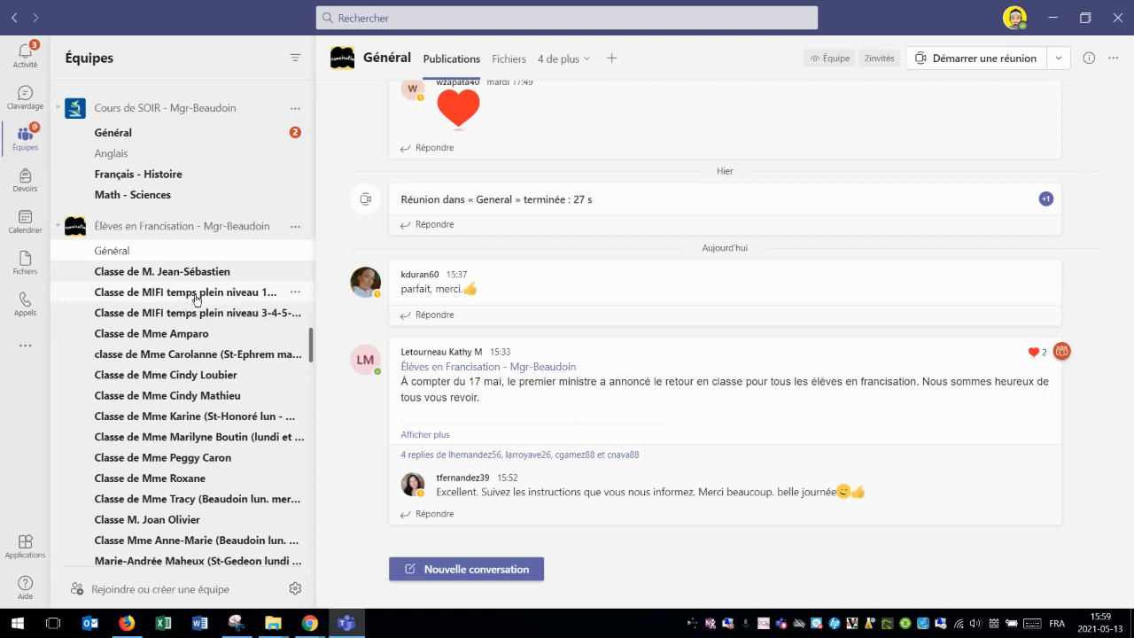
- Open the Devoirs page of the Général channel in the team listed just below Bâtisseurs TEST
click(576, 60)
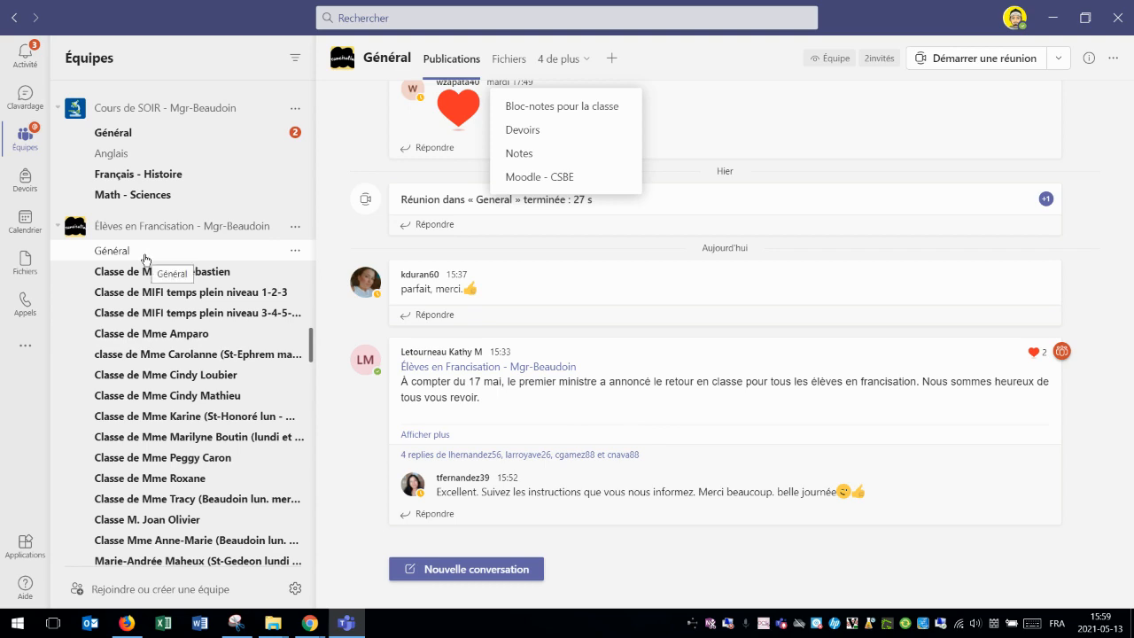
scroll(147, 257, down, 20)
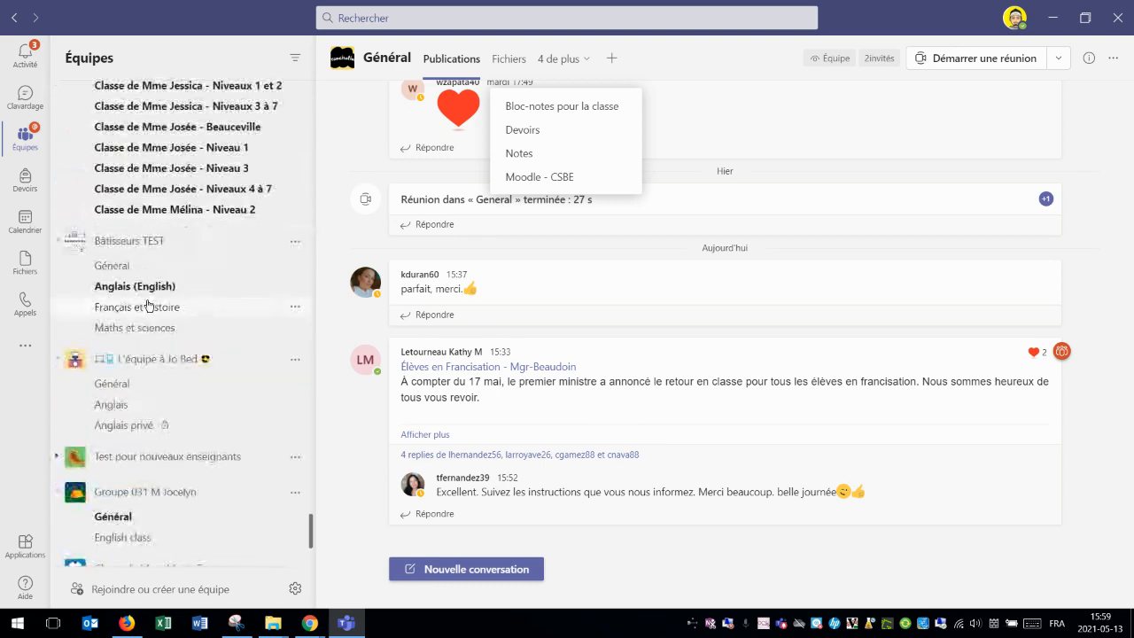
scroll(146, 310, down, 5)
scroll(144, 316, up, 3)
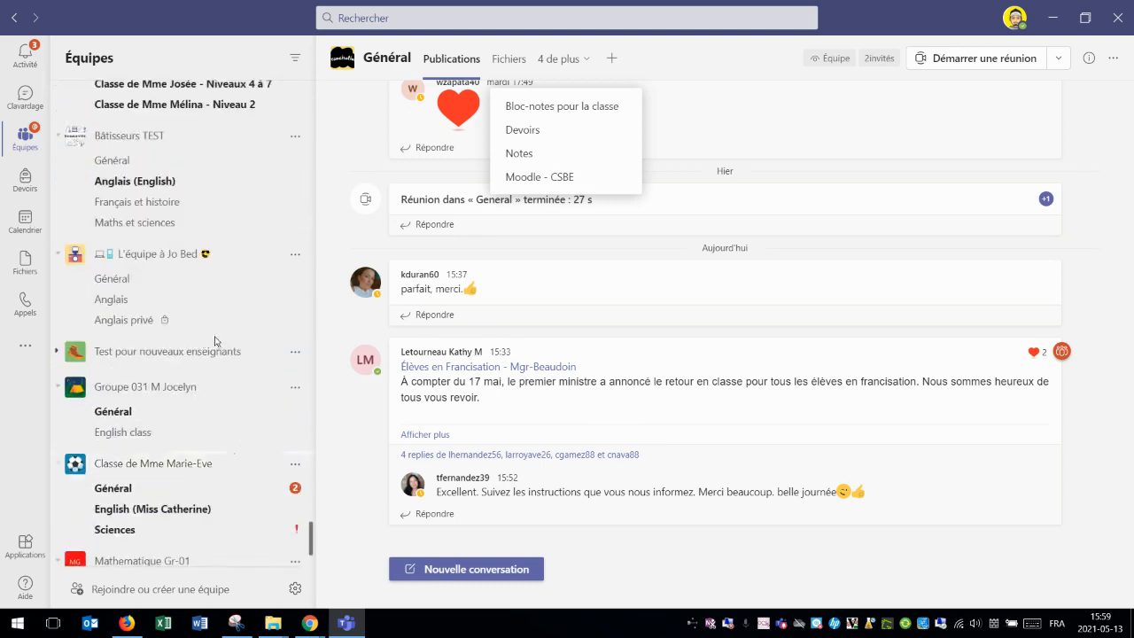
click(113, 280)
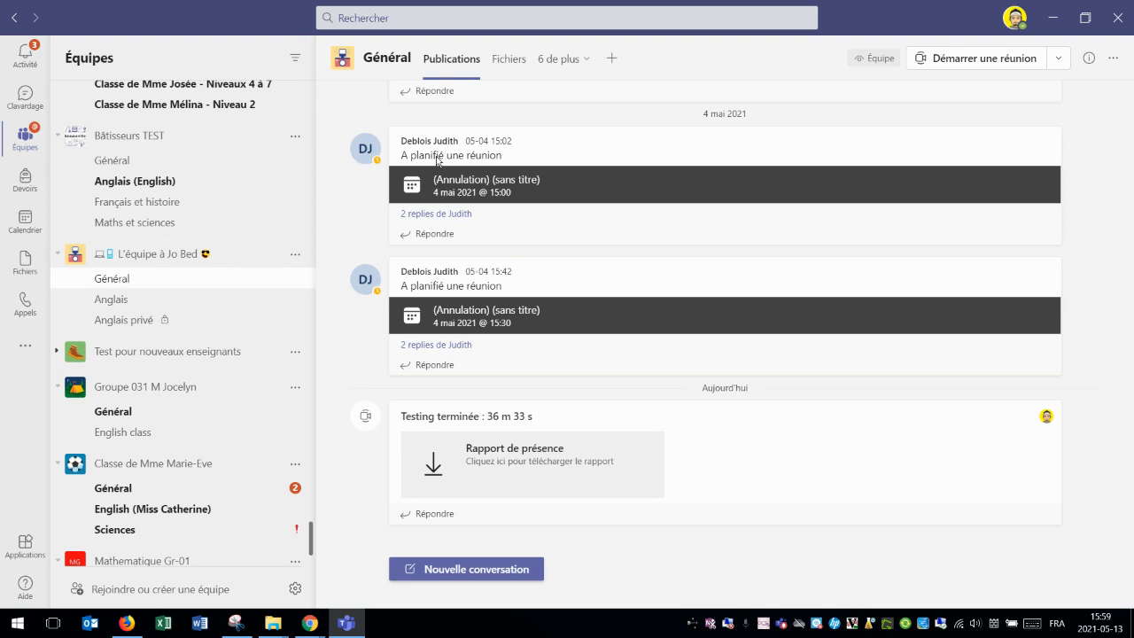
click(574, 64)
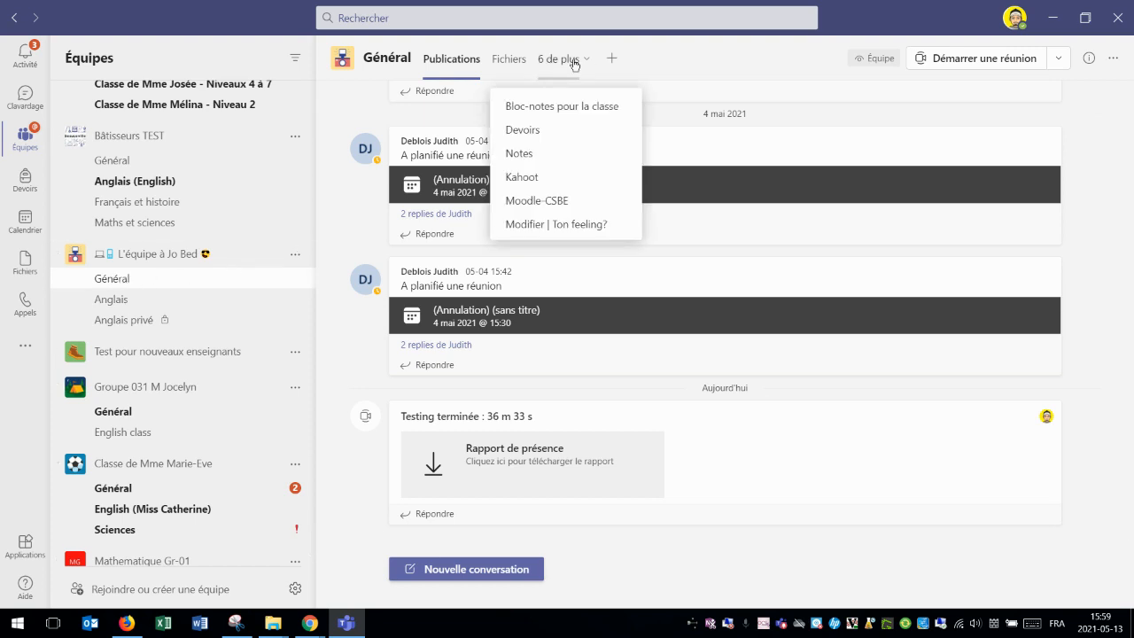
click(533, 133)
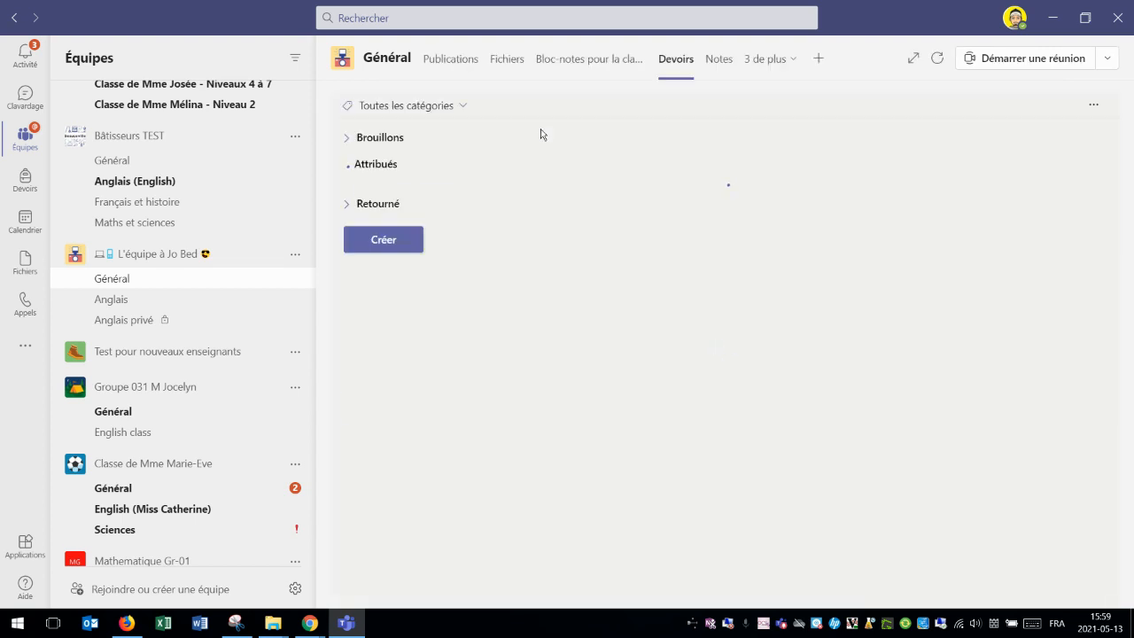
- Create a new Devoir titled "Écriture" with the instructions "asdfsdfasfdasdf"
click(395, 409)
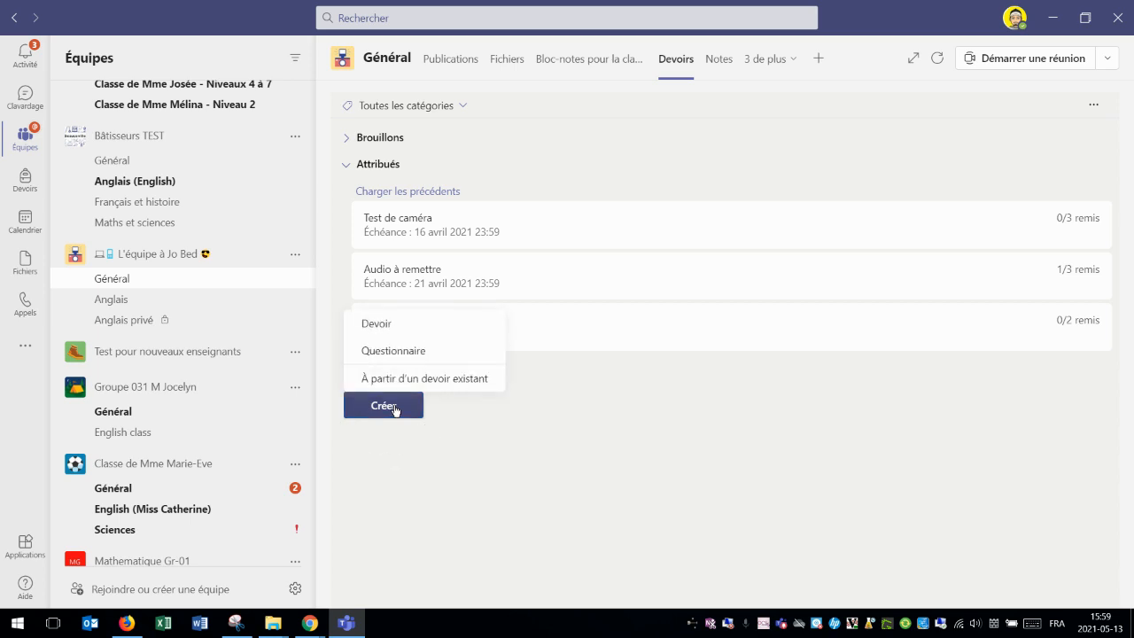
click(393, 327)
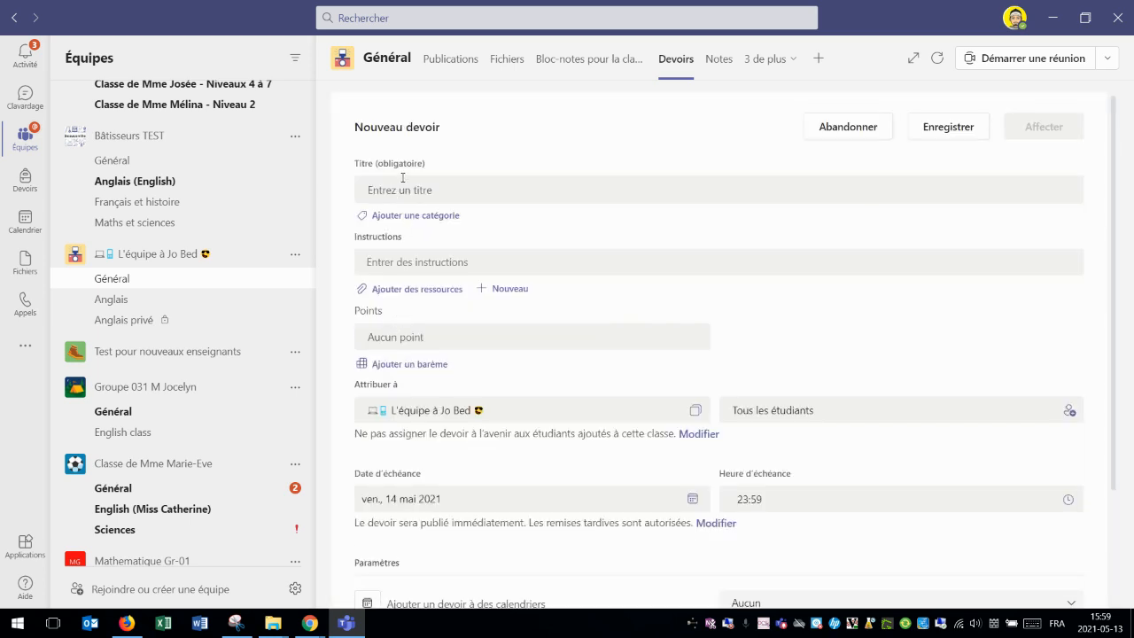
click(403, 190)
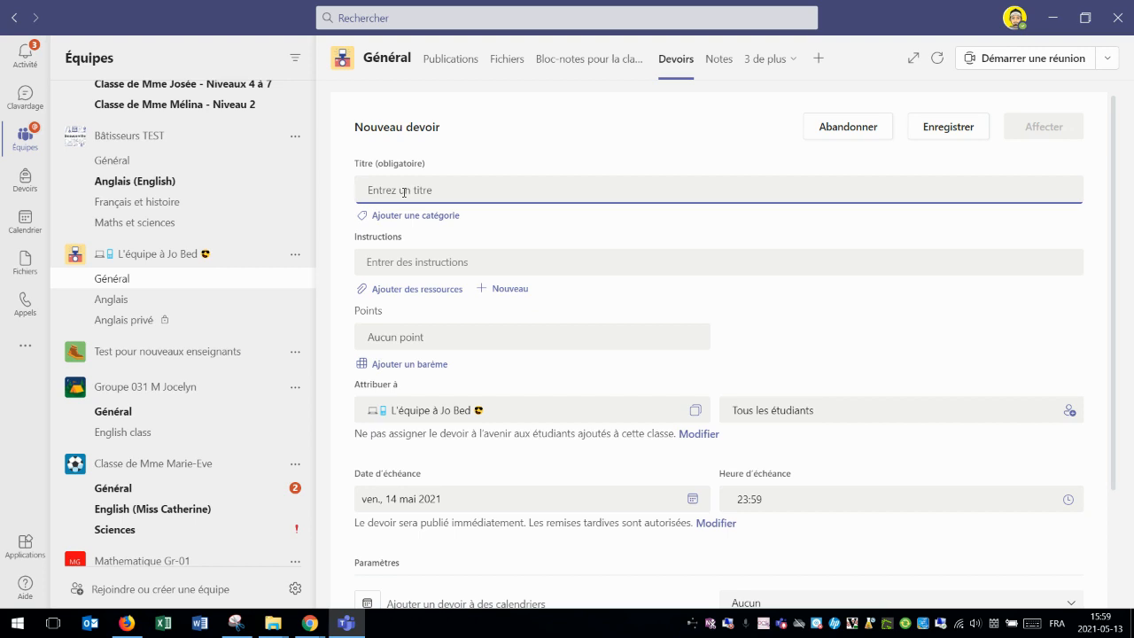
text(Écriture)
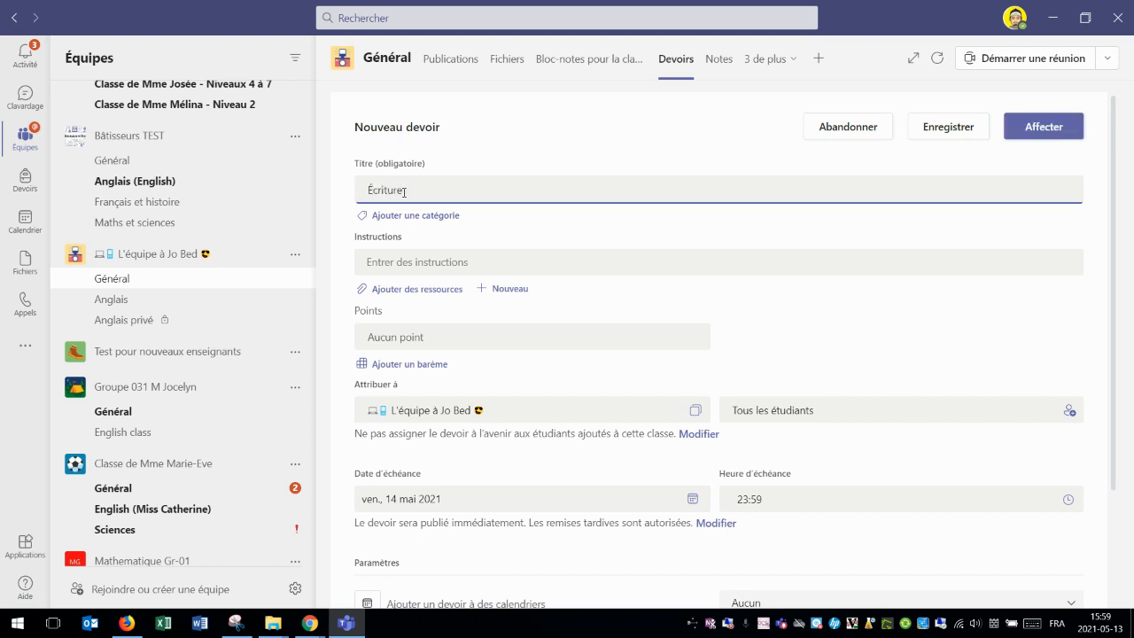
click(422, 264)
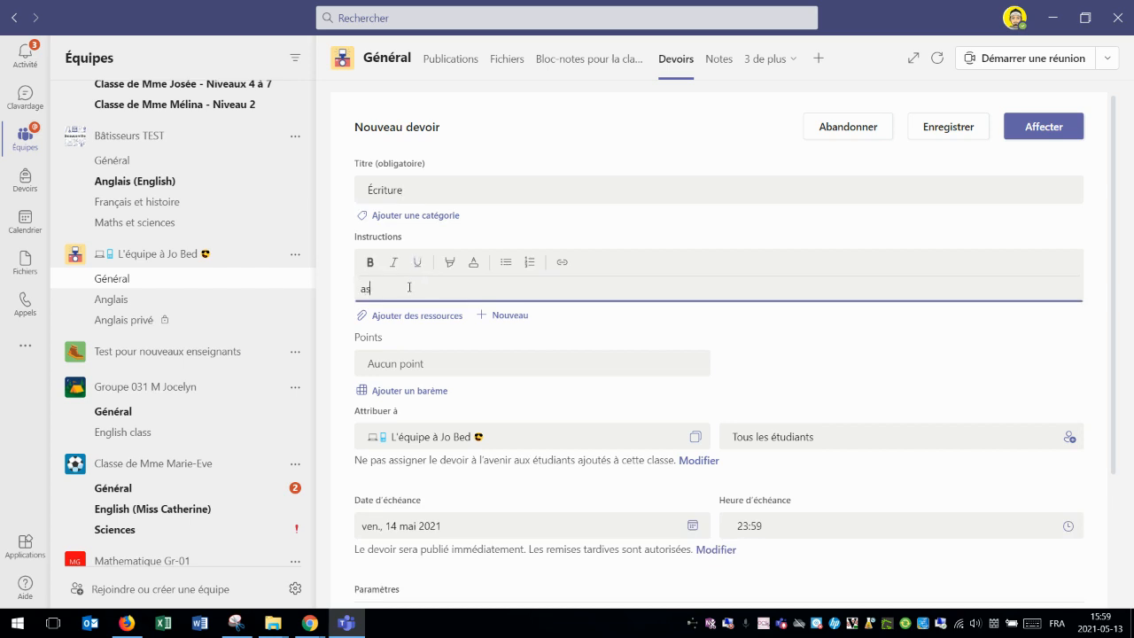
text(asdfsdfasfdasdf)
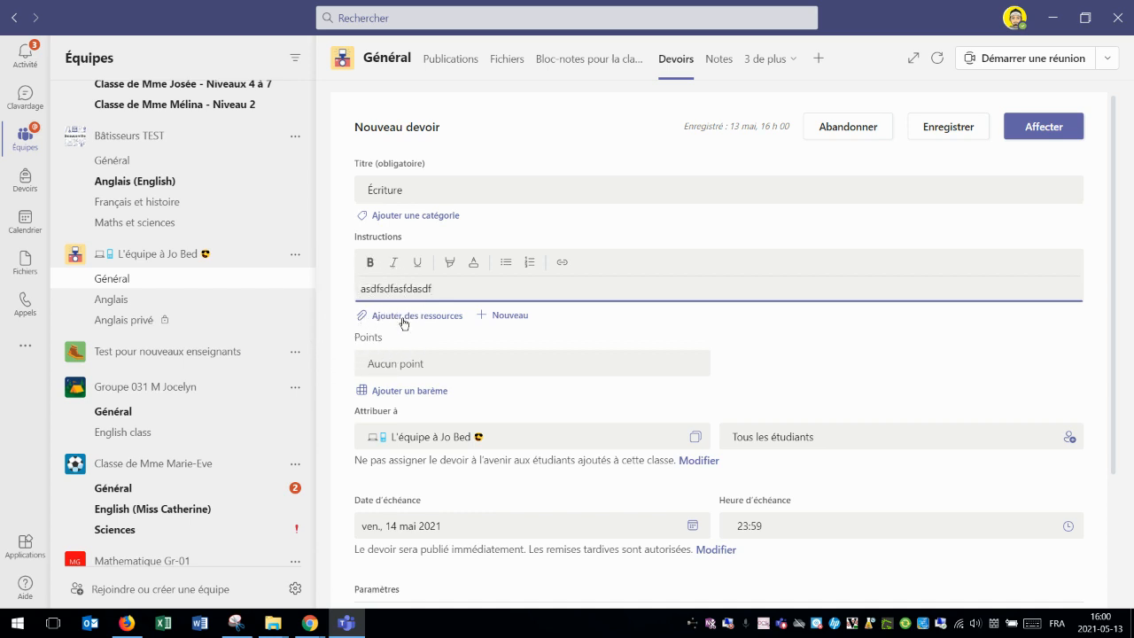
- Attach a new Word document named "Écriture de ta journée" to the assignment
click(500, 318)
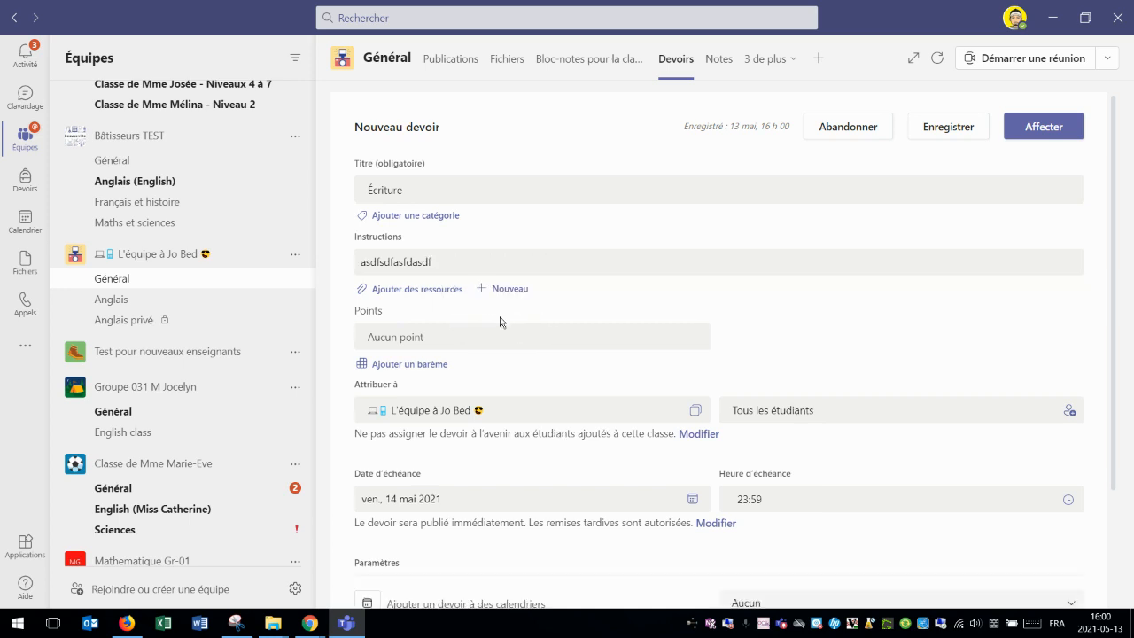
click(504, 289)
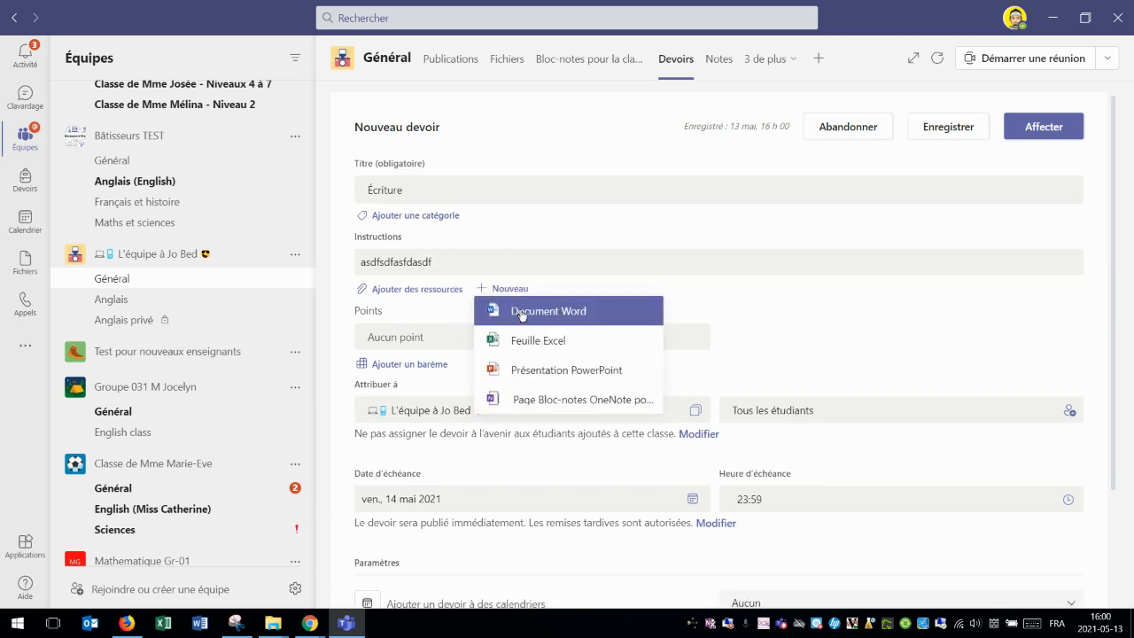
click(522, 313)
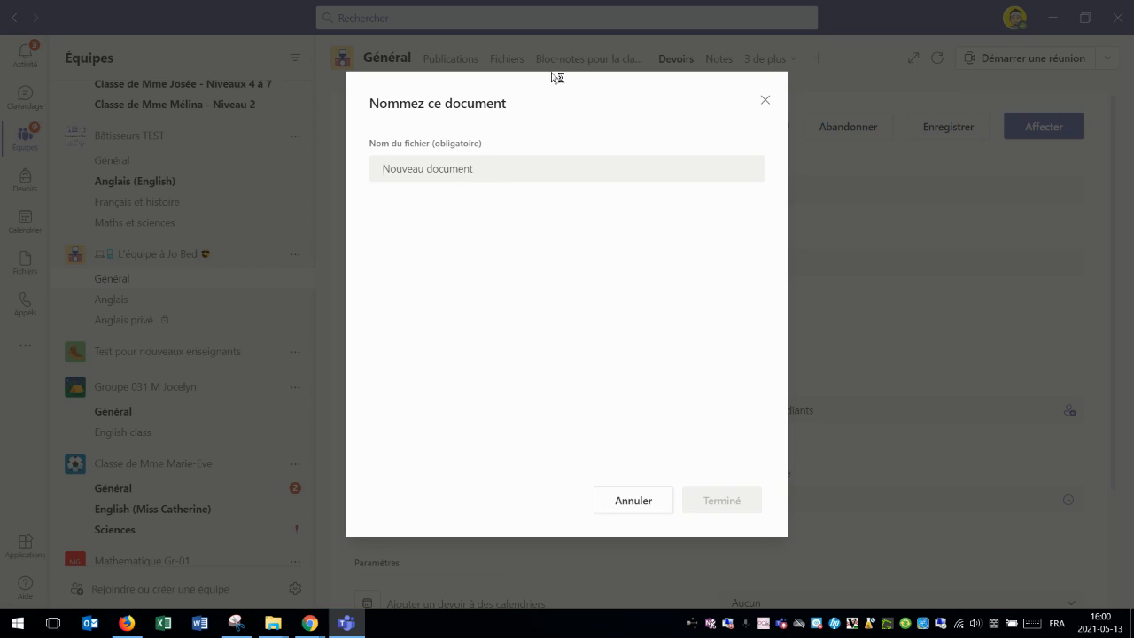
text(E)
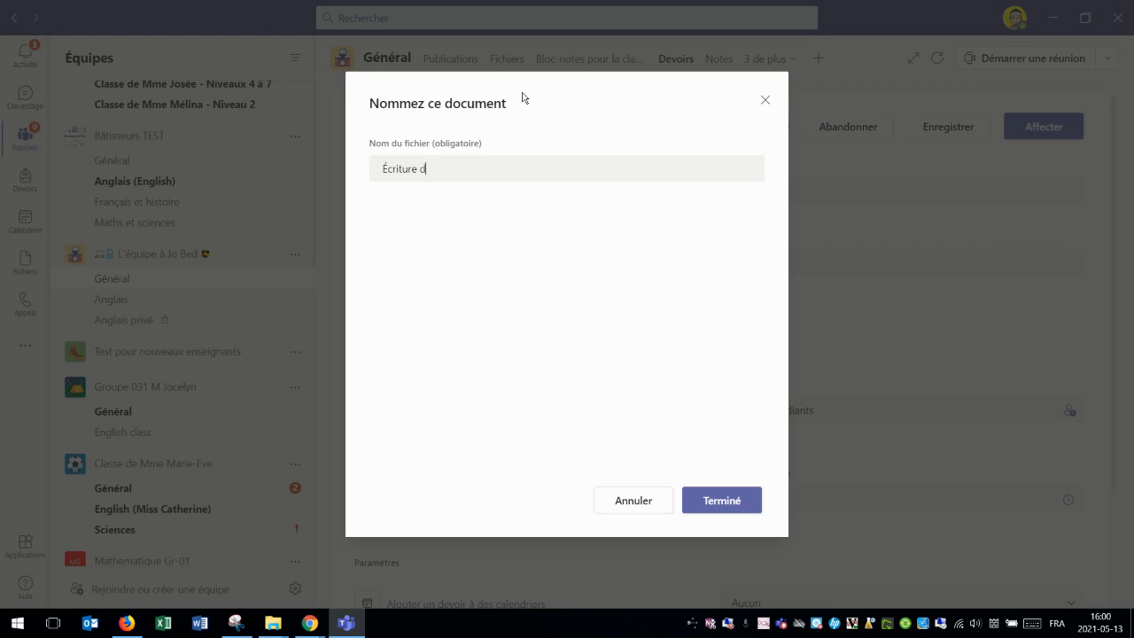
text(criture de ta journée)
click(714, 502)
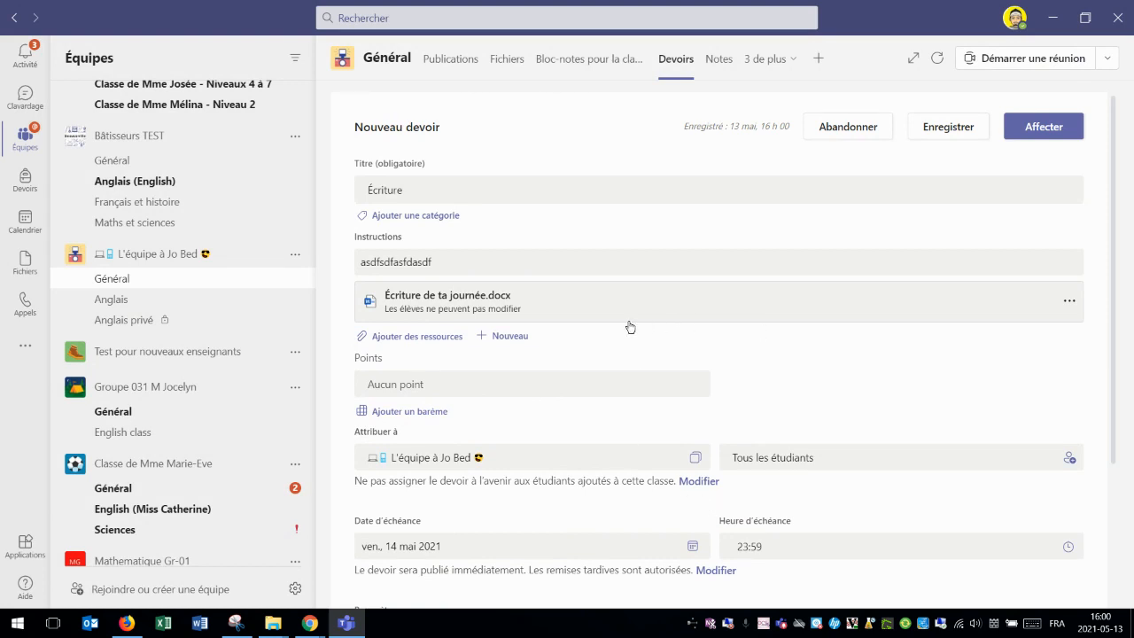
- Set the attached Word document to "Les élèves modifient leur propre copie" and dismiss the incoming chat notification
click(1072, 303)
click(1071, 305)
click(1070, 304)
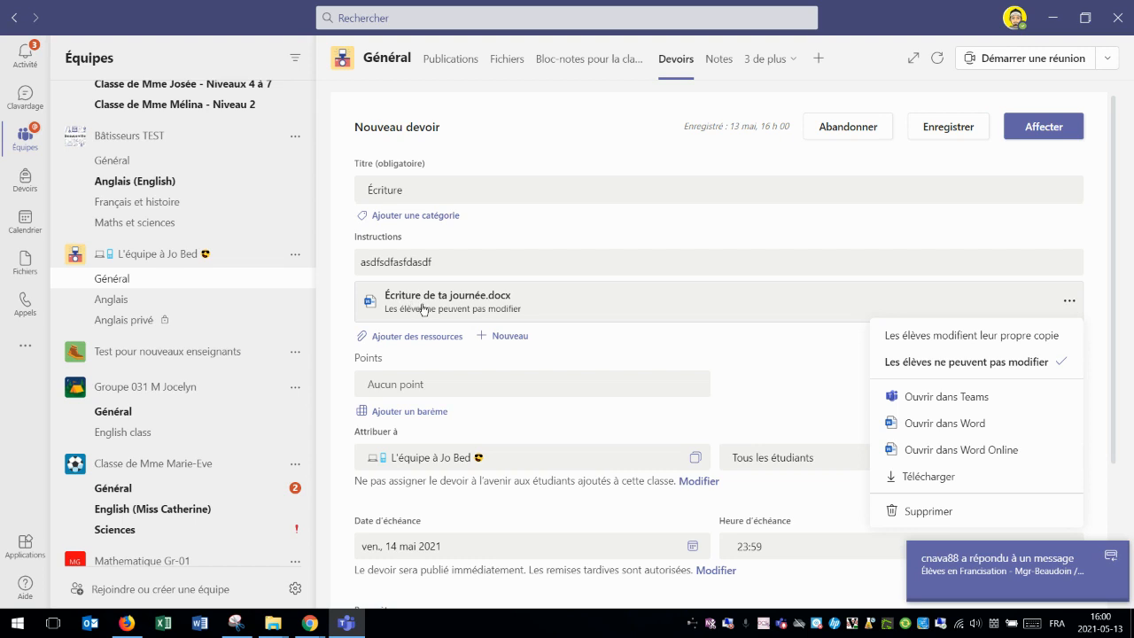
click(966, 335)
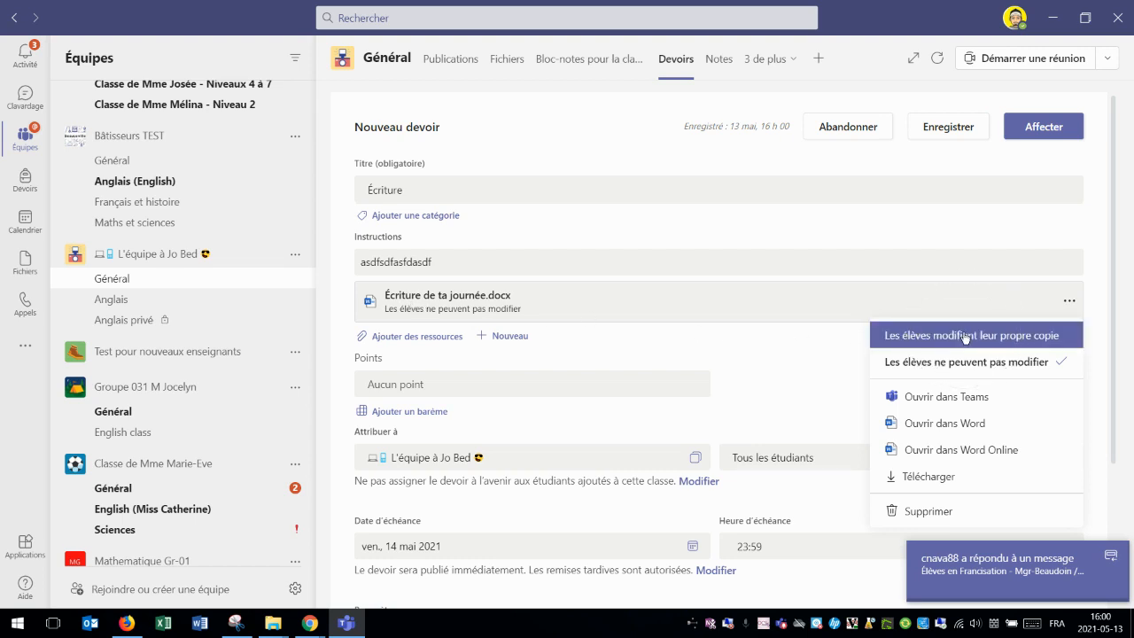
click(965, 335)
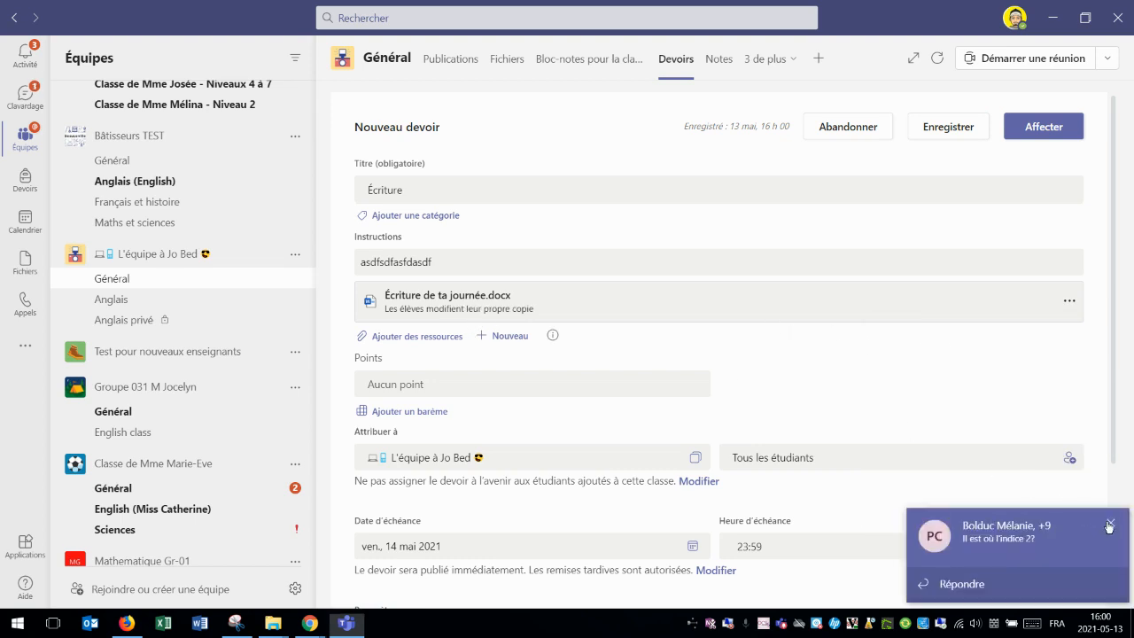
click(1110, 522)
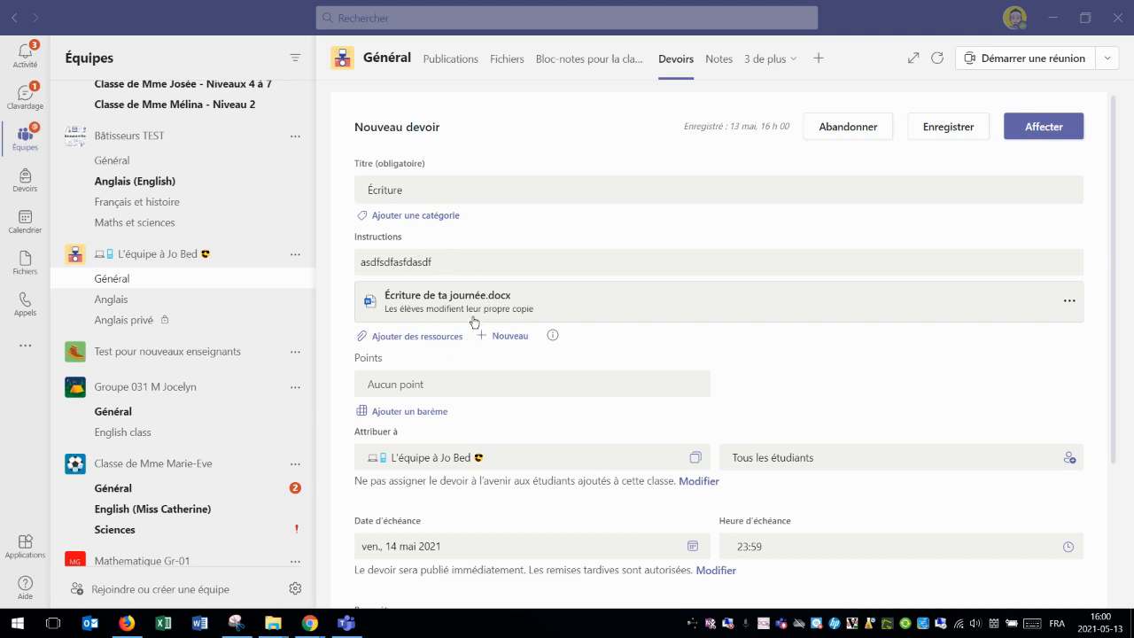
- Restrict the assignment's recipients to only the last student in the class list
scroll(474, 323, down, 3)
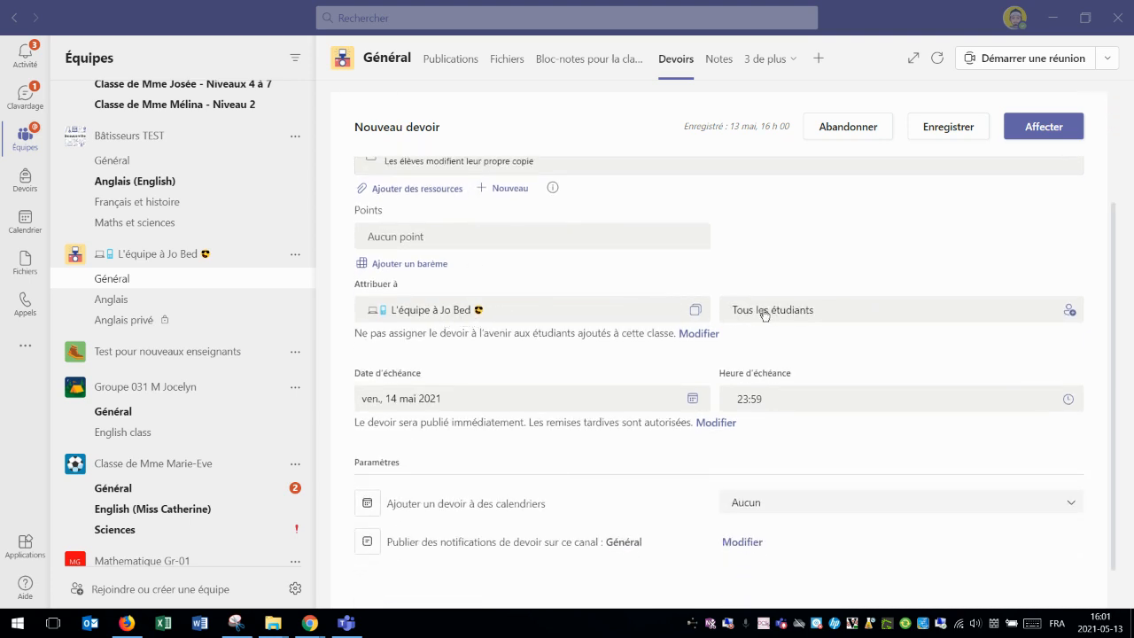
click(767, 312)
key(ctrl)
key(ctrl)
click(1069, 312)
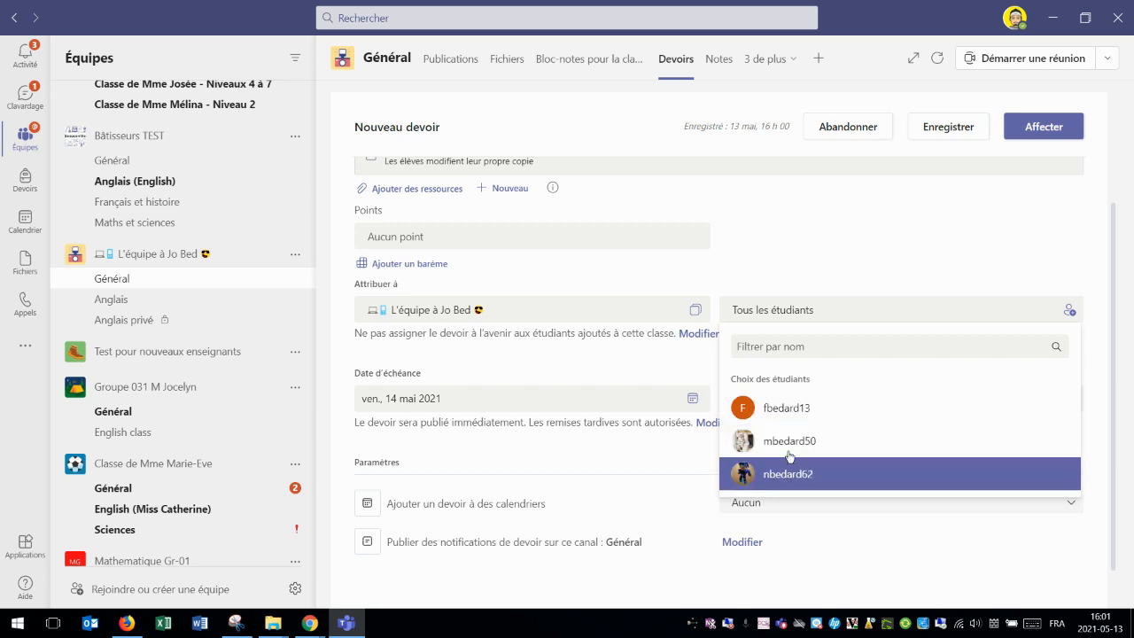
scroll(828, 440, up, 1)
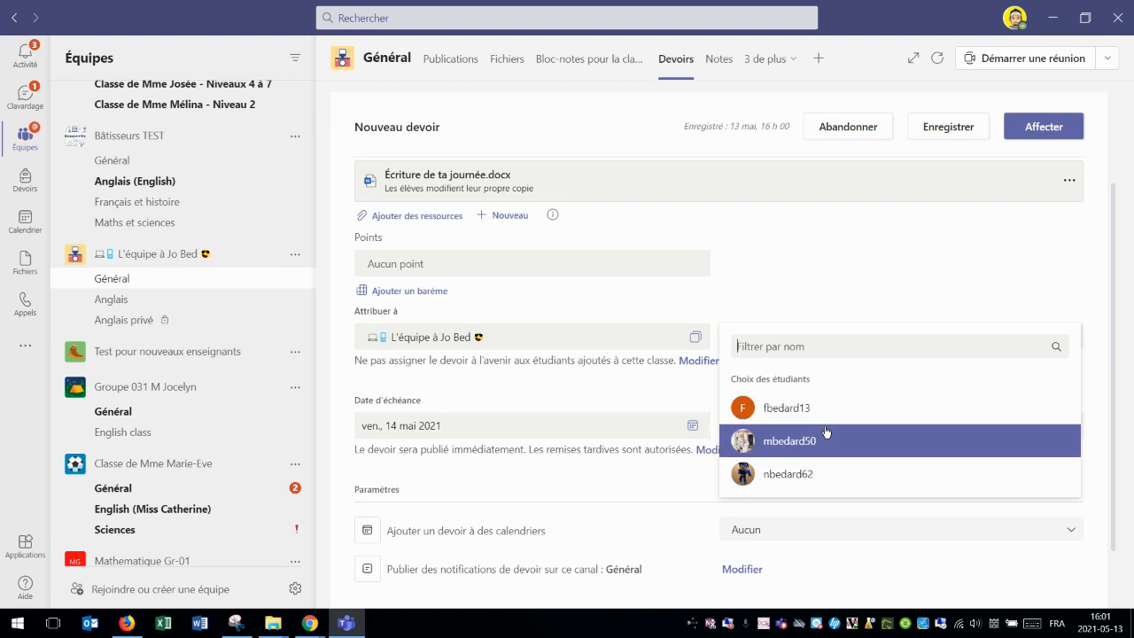
click(787, 477)
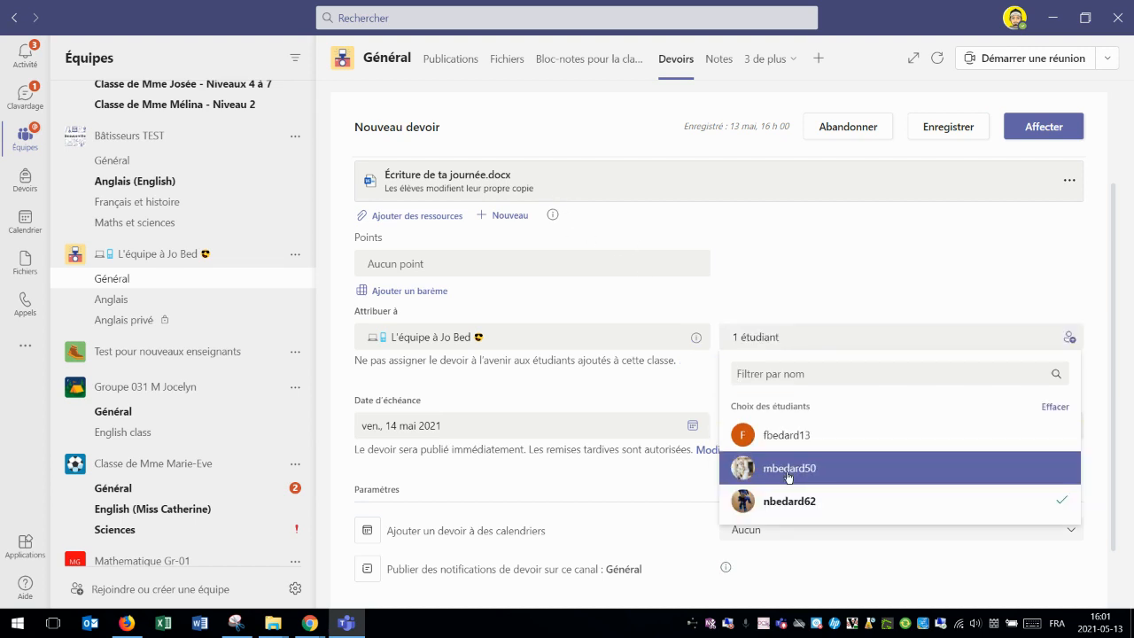
click(830, 295)
click(765, 337)
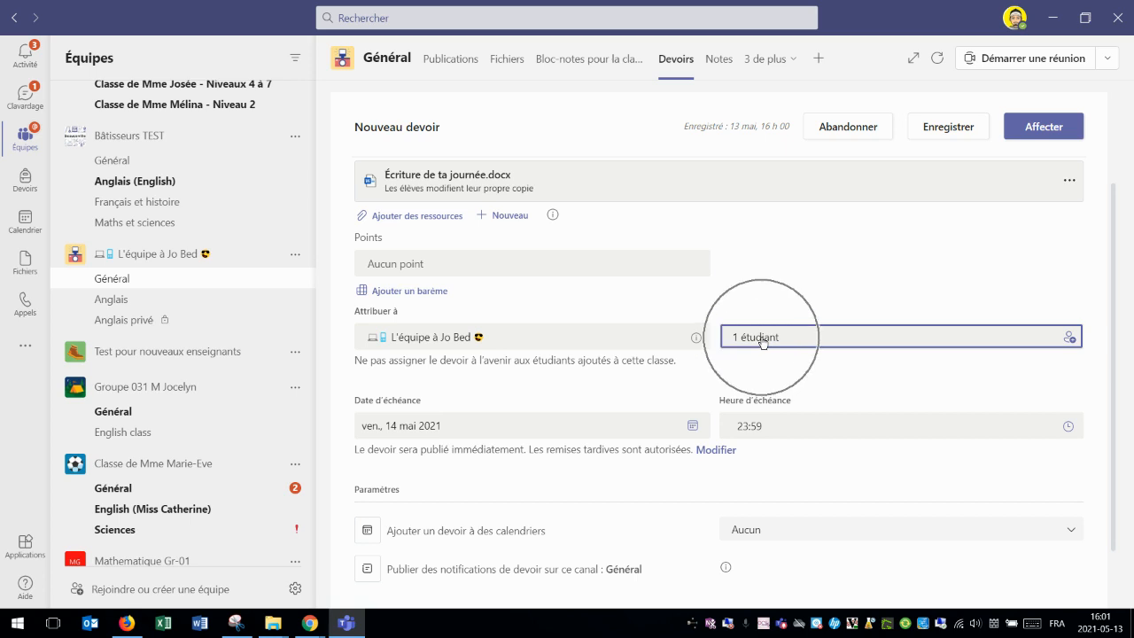
- Review the due date and remaining settings, and assign the Écriture homework to the chosen student
click(418, 430)
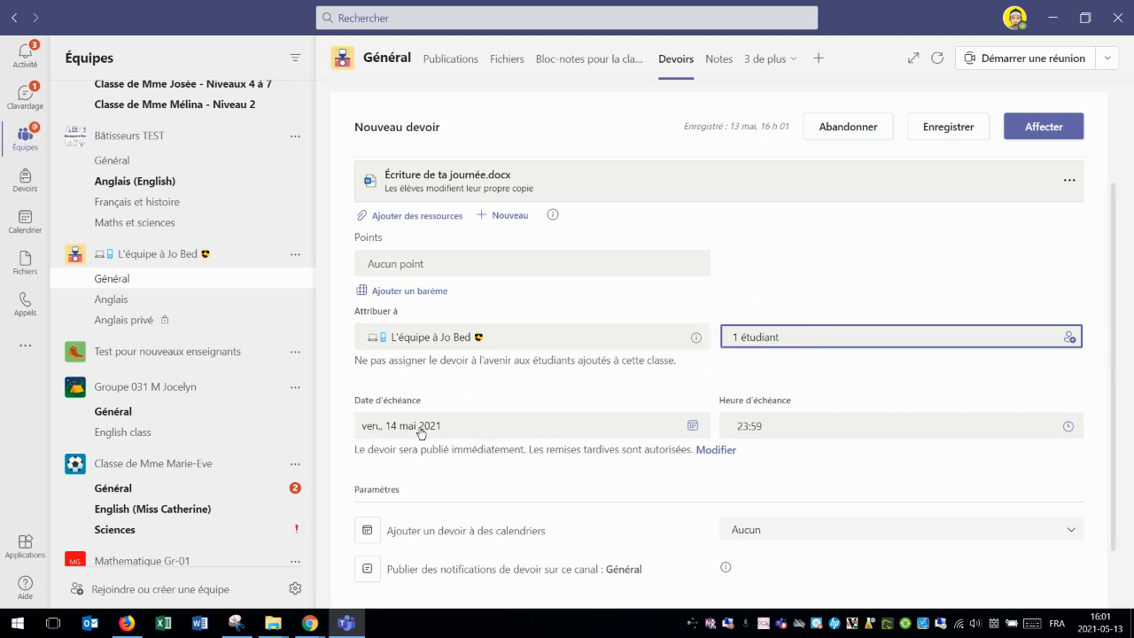
scroll(523, 448, down, 1)
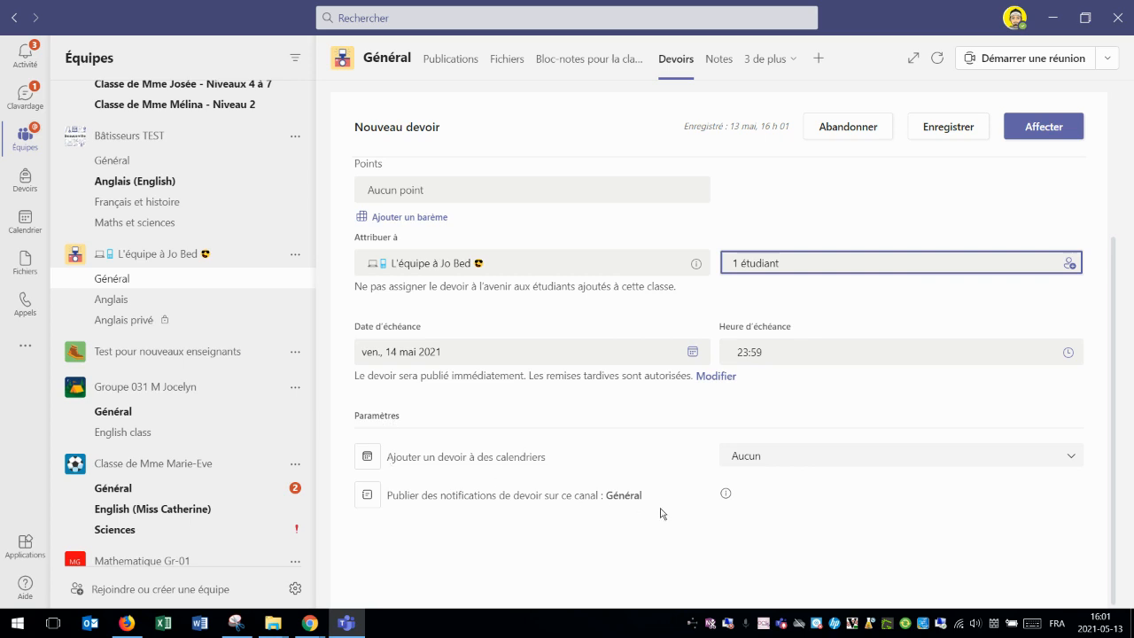
scroll(894, 523, up, 3)
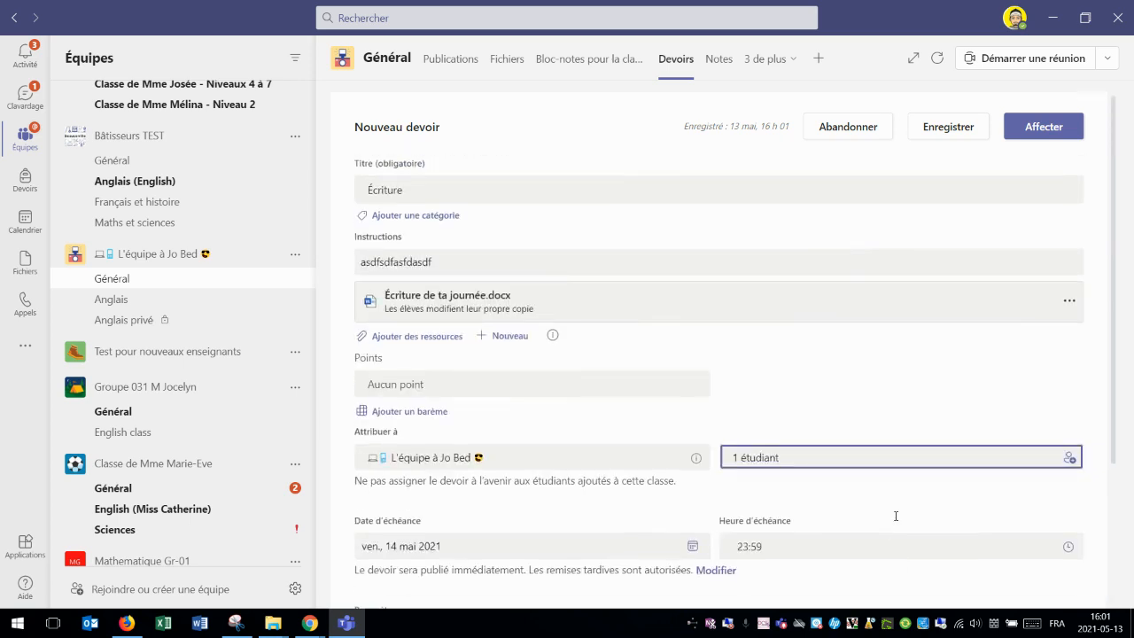
click(1049, 128)
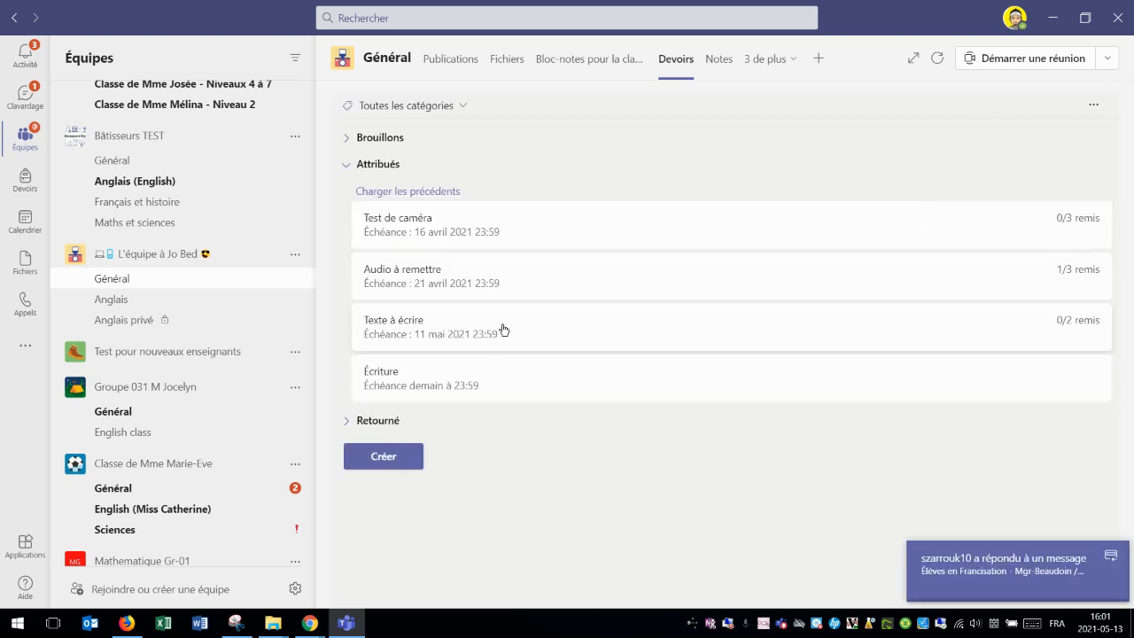
- Switch to the student's Teams session in Firefox and reload its page
click(127, 623)
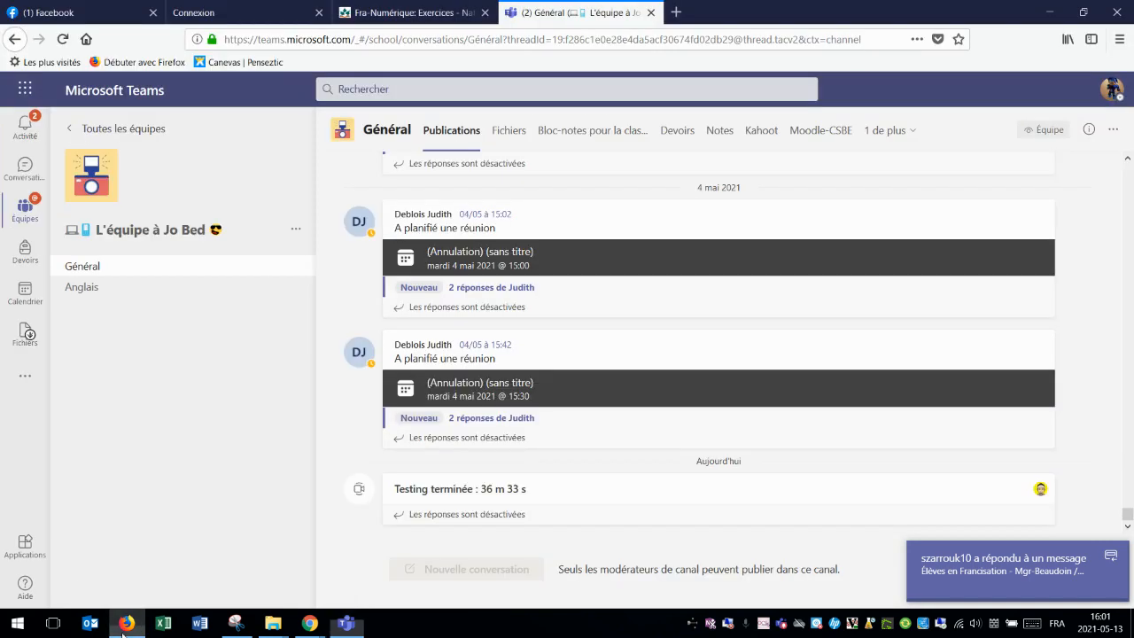
click(62, 39)
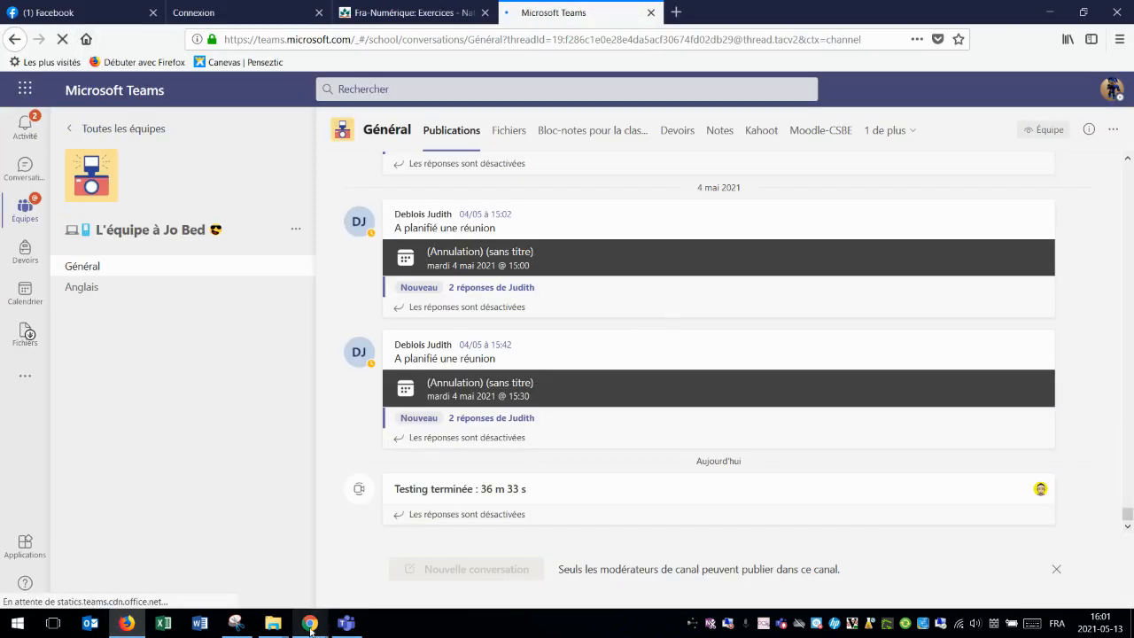
mouse_move(309, 622)
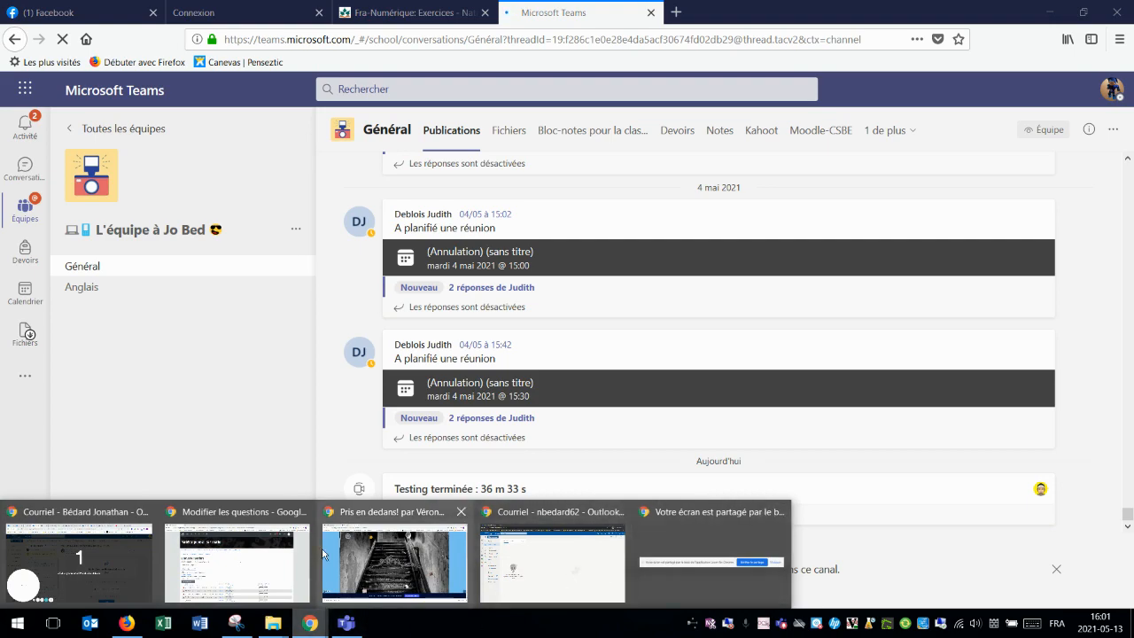
click(108, 563)
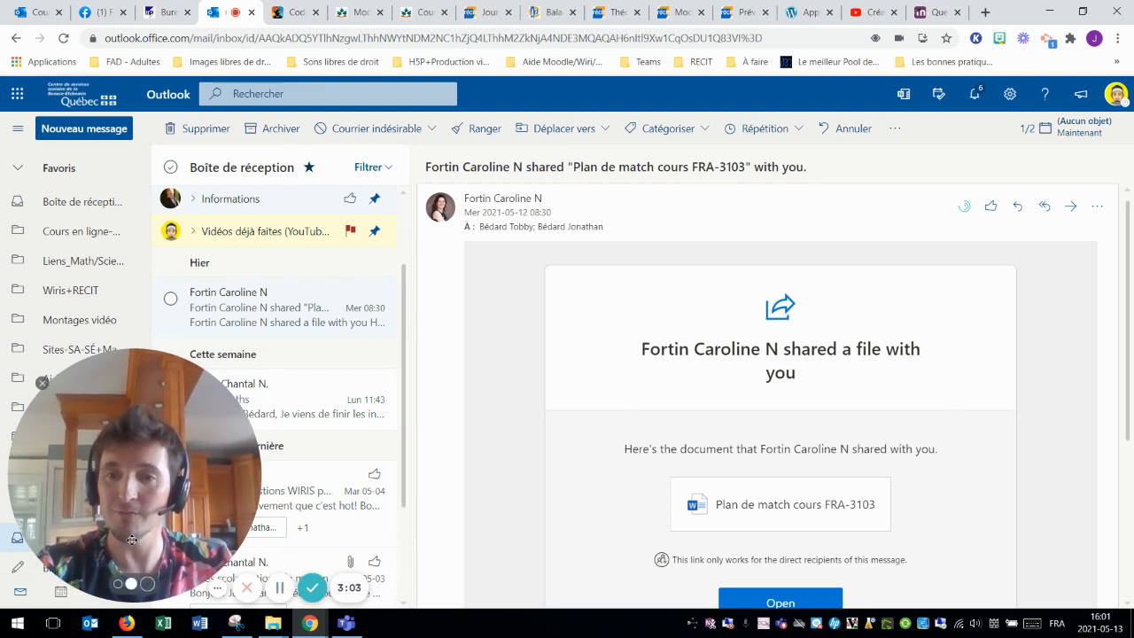
click(126, 624)
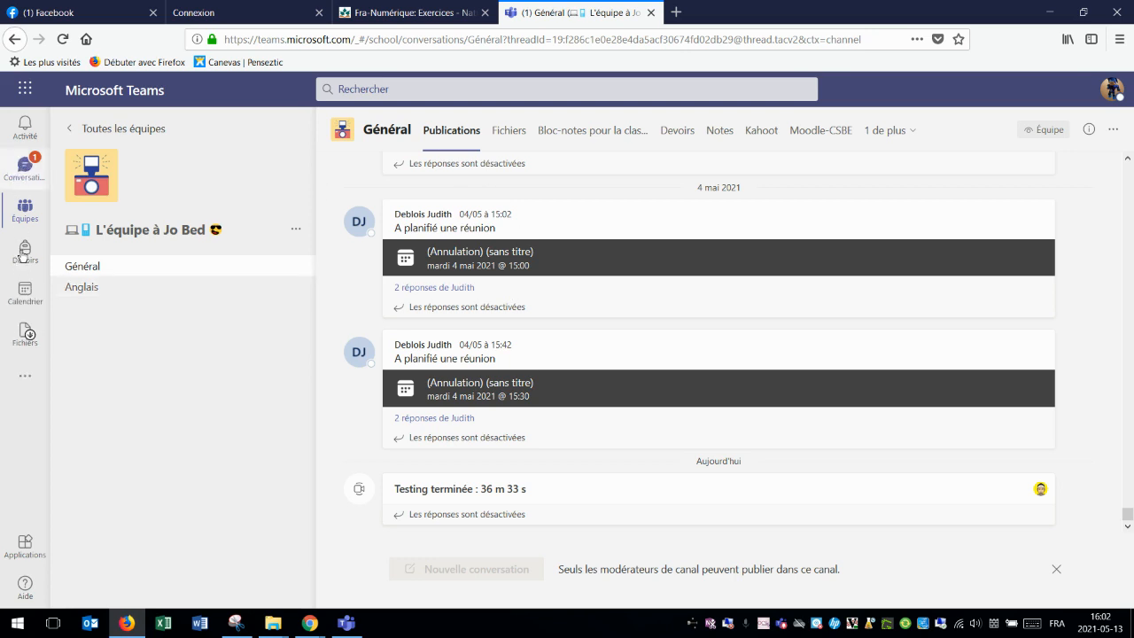
- Open the Écriture assignment from the Assignments conversation in the student's Teams session
click(27, 177)
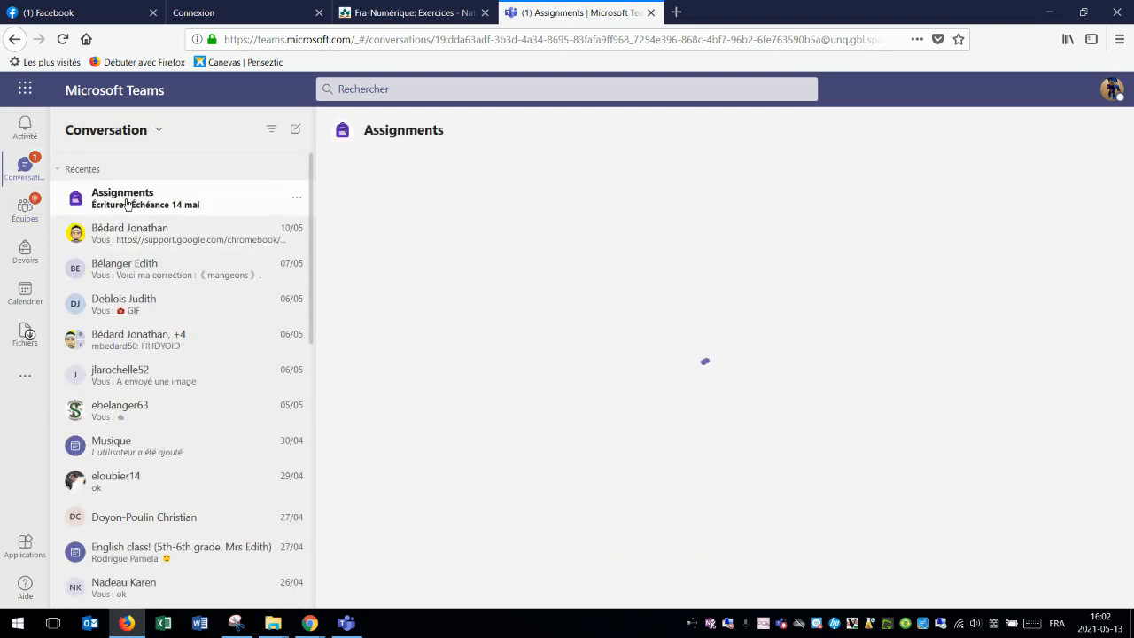
click(126, 200)
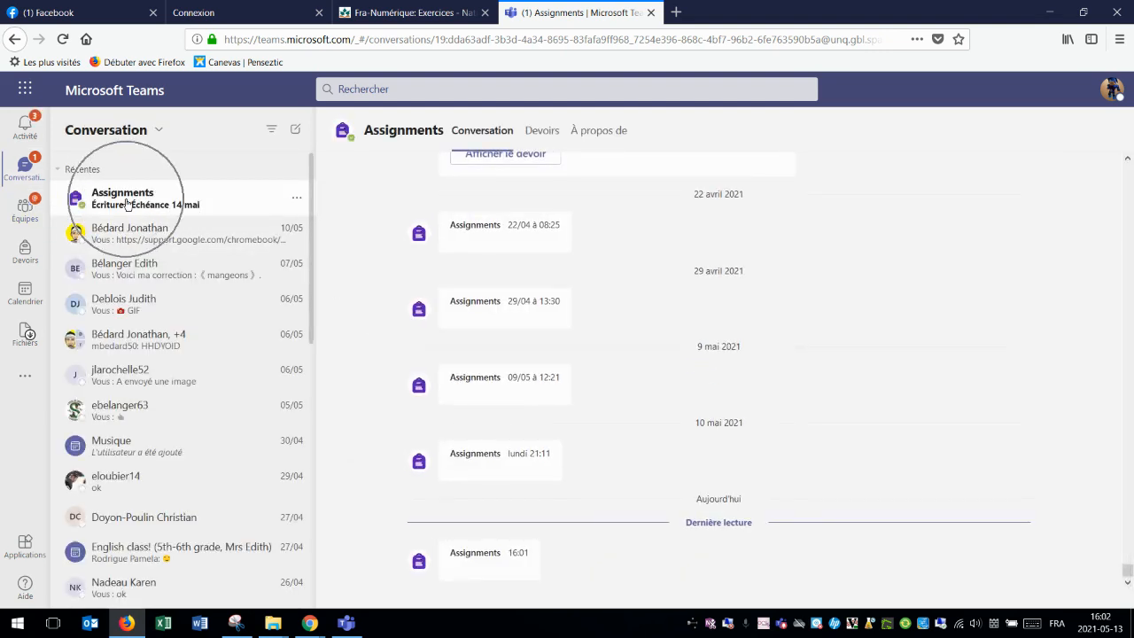
click(155, 195)
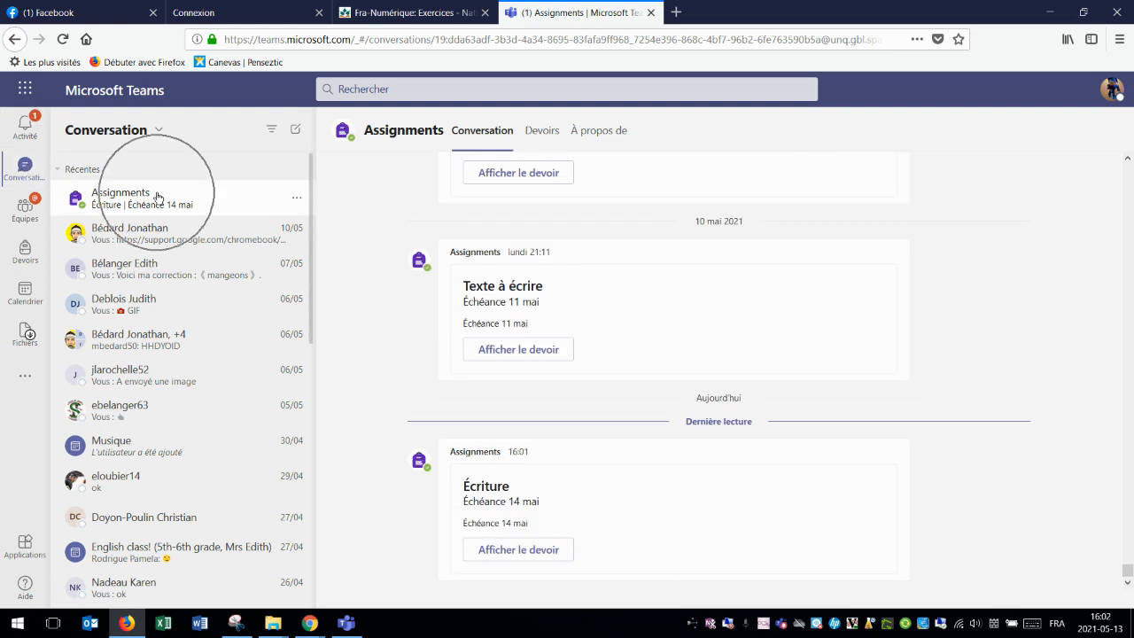
click(532, 550)
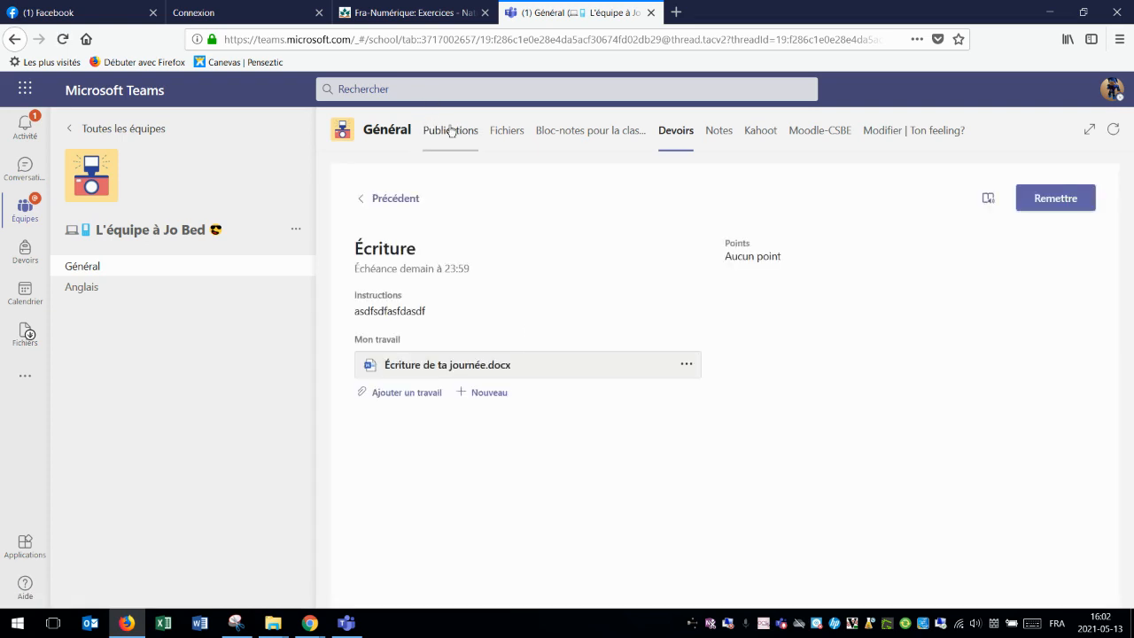
click(675, 133)
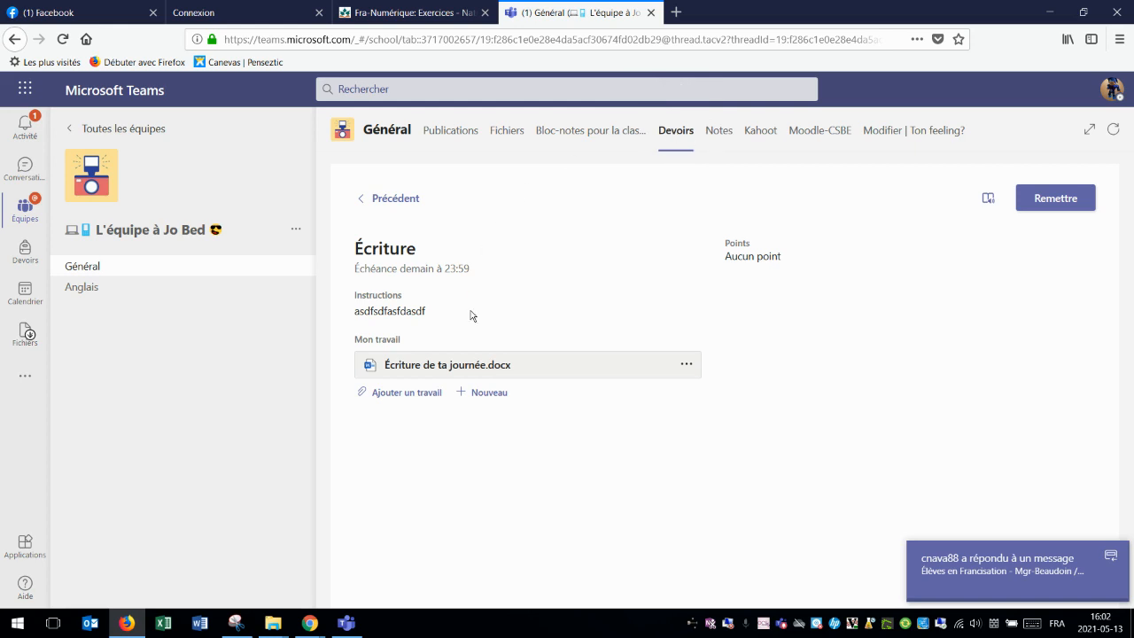
- Open the student's copy of Écriture de ta journée.docx from the assignment's work section
click(447, 371)
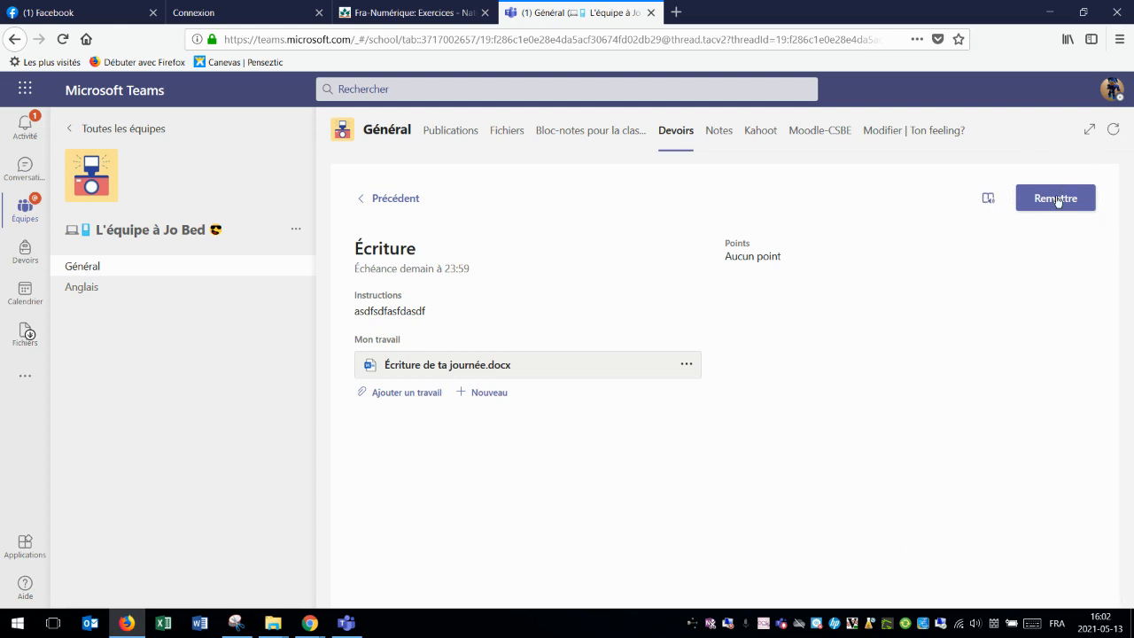
click(395, 393)
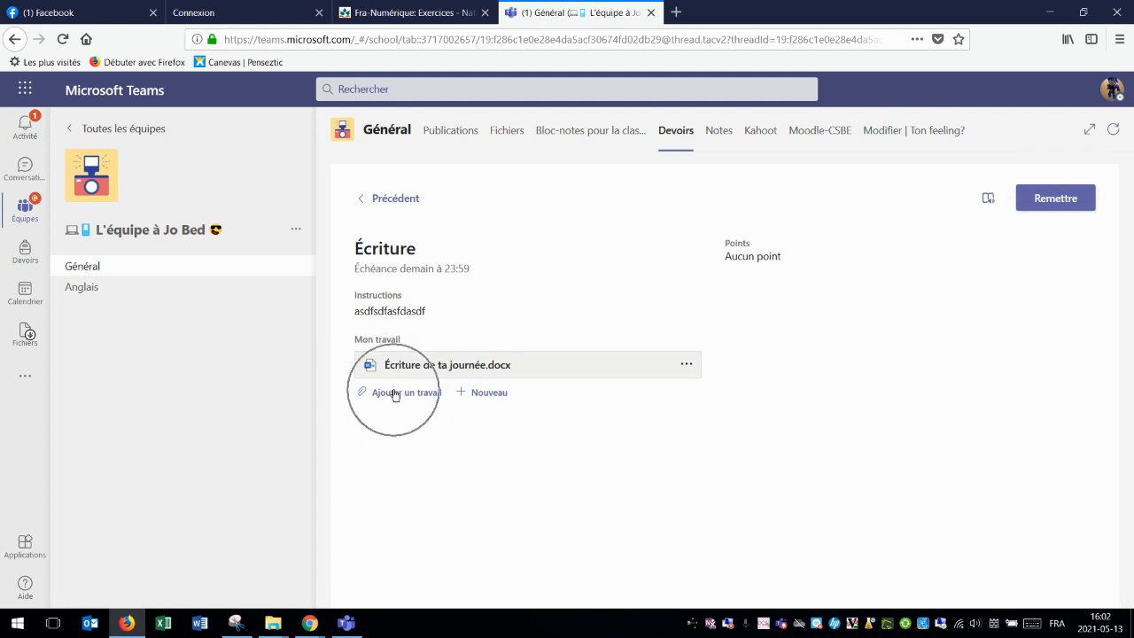
click(393, 395)
click(451, 365)
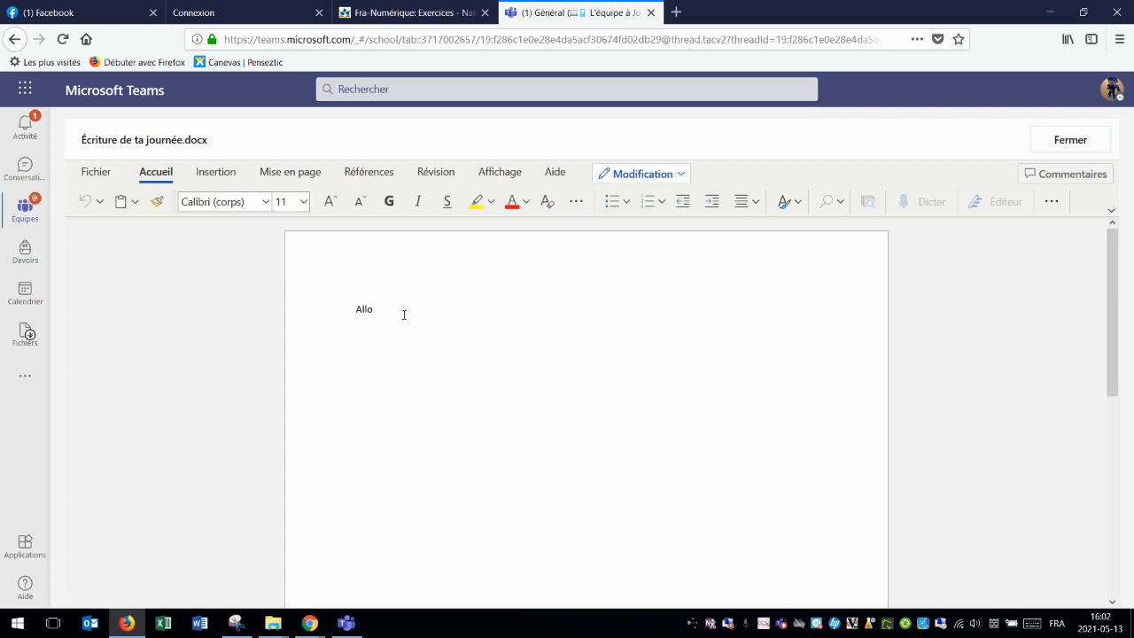
- Complete the greeting as "Allo!" and write "Voici ma journée" on the following line of the document
text(!)
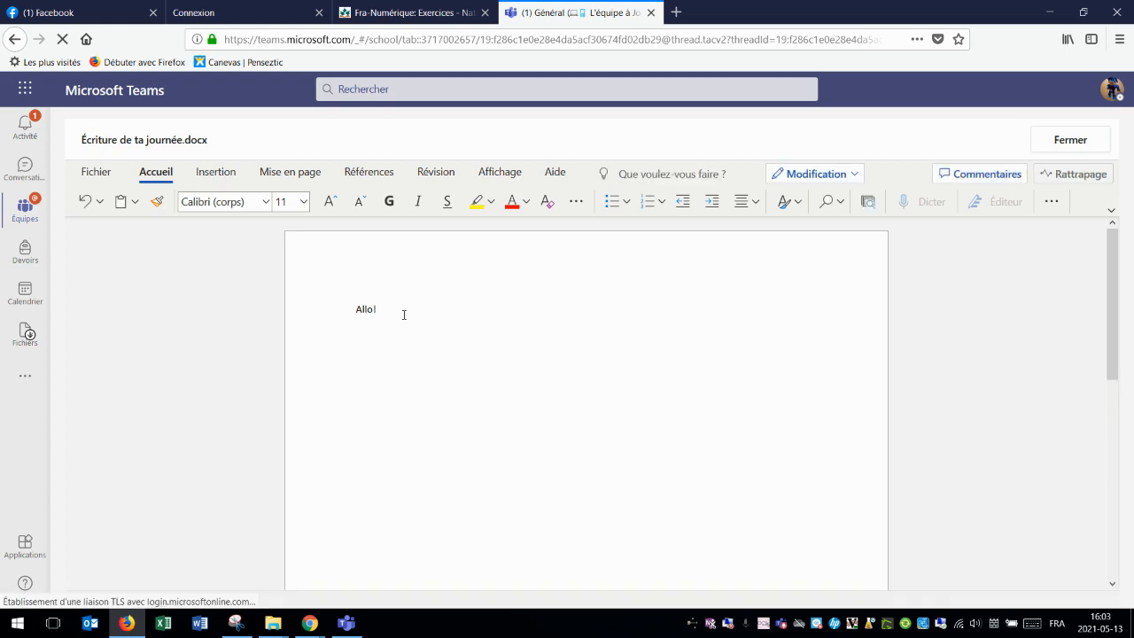
key(Return)
text(Voici )
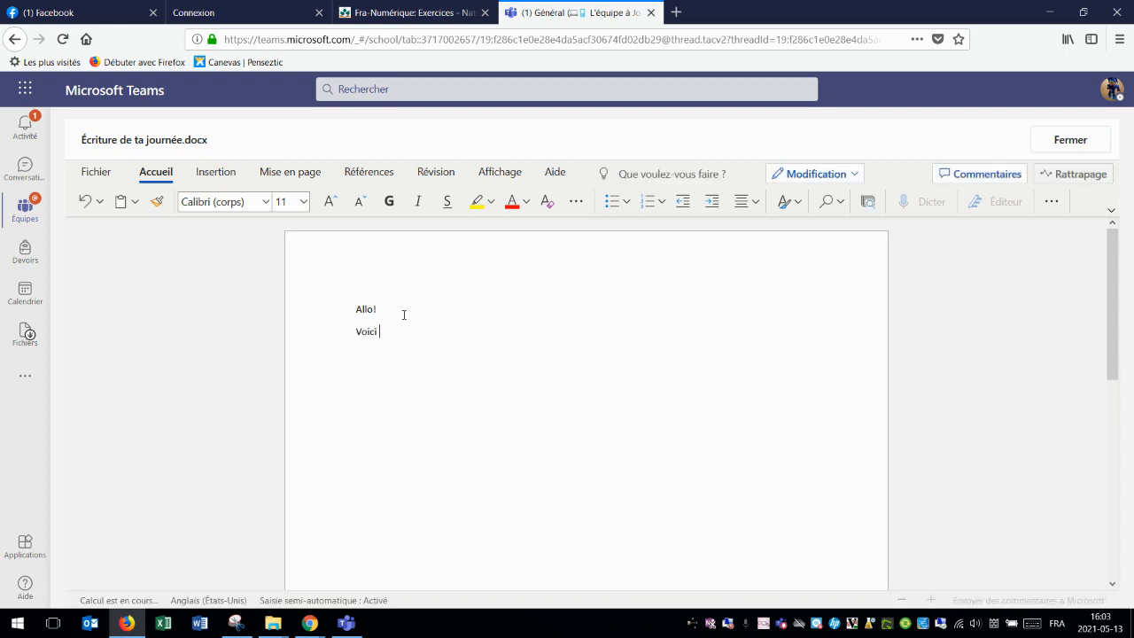
text(ma j)
key(BackSpace)
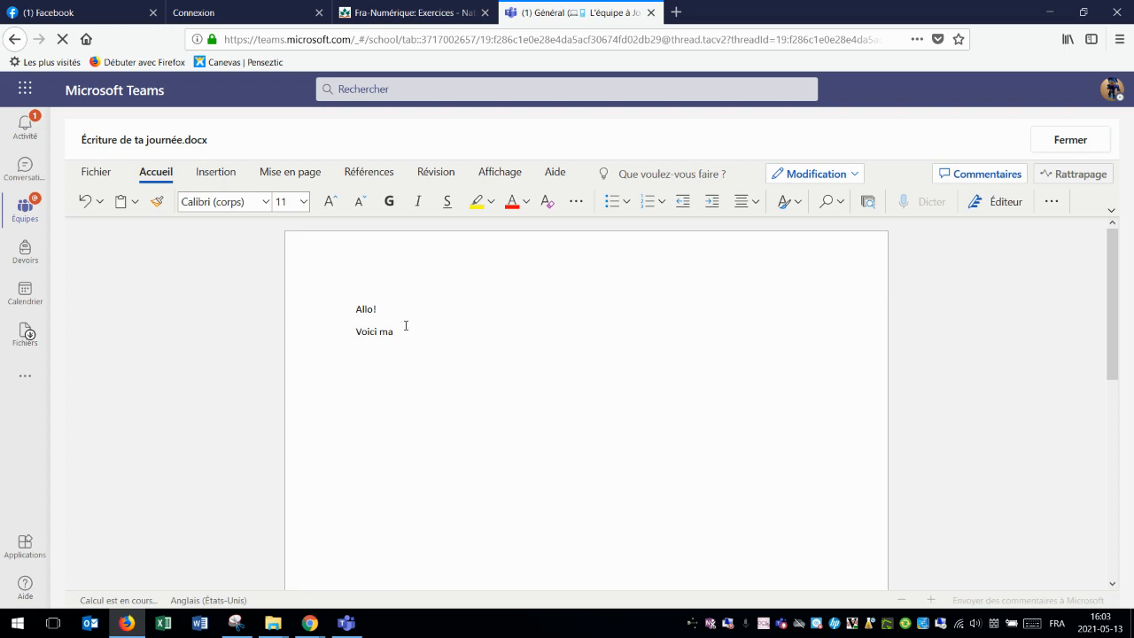
text(journée)
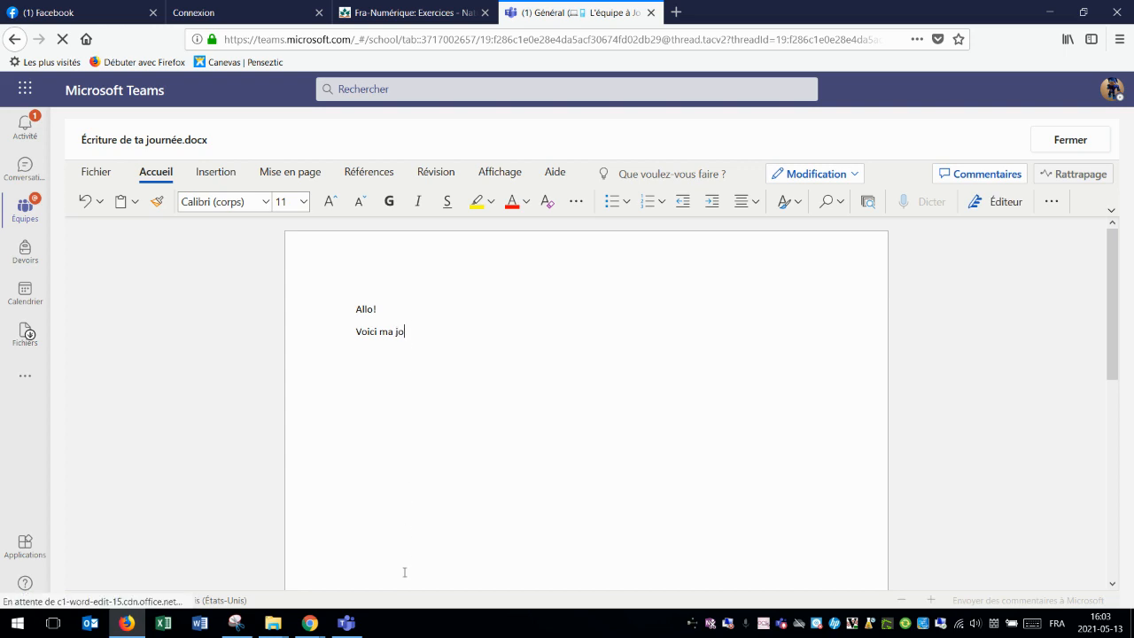
- Switch to the teacher's Teams app and open the student's work for the Écriture assignment
click(349, 625)
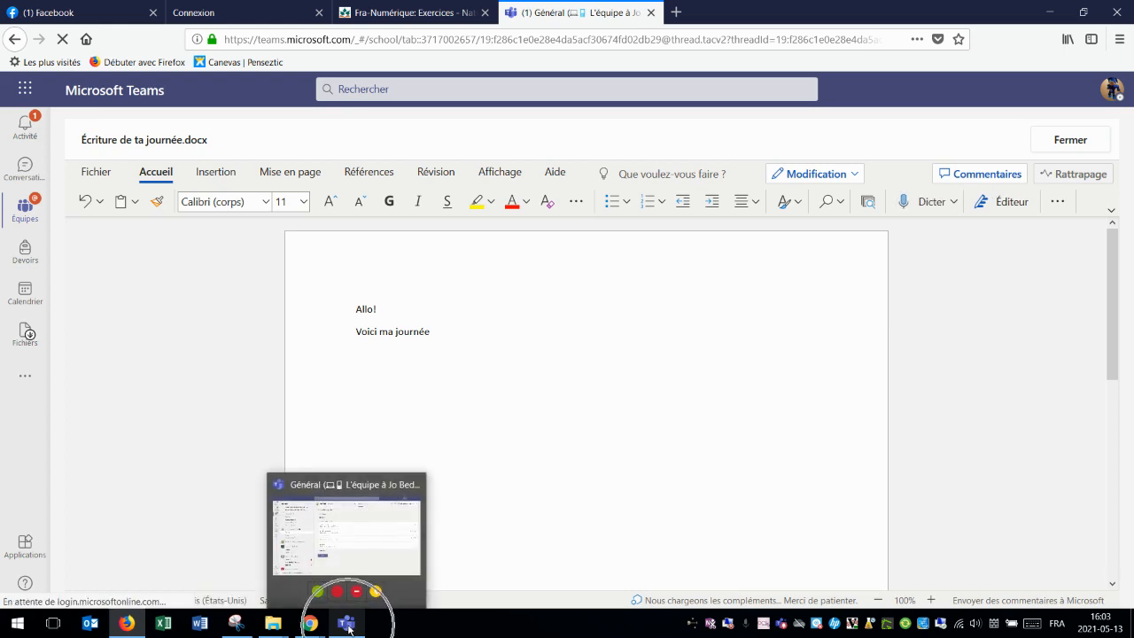
click(348, 627)
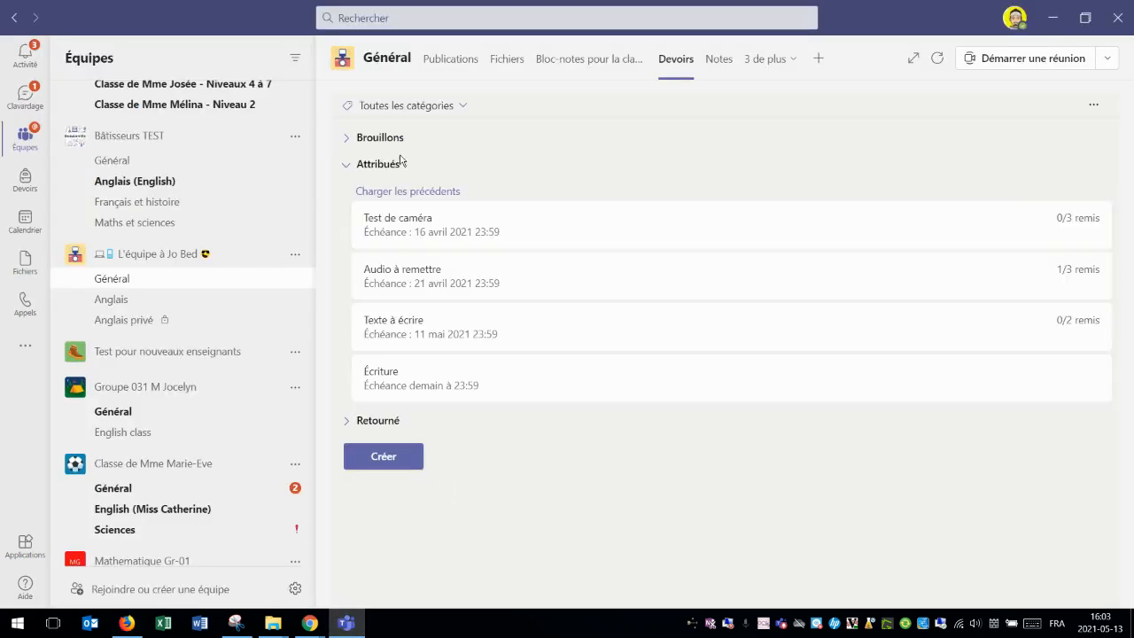
click(390, 388)
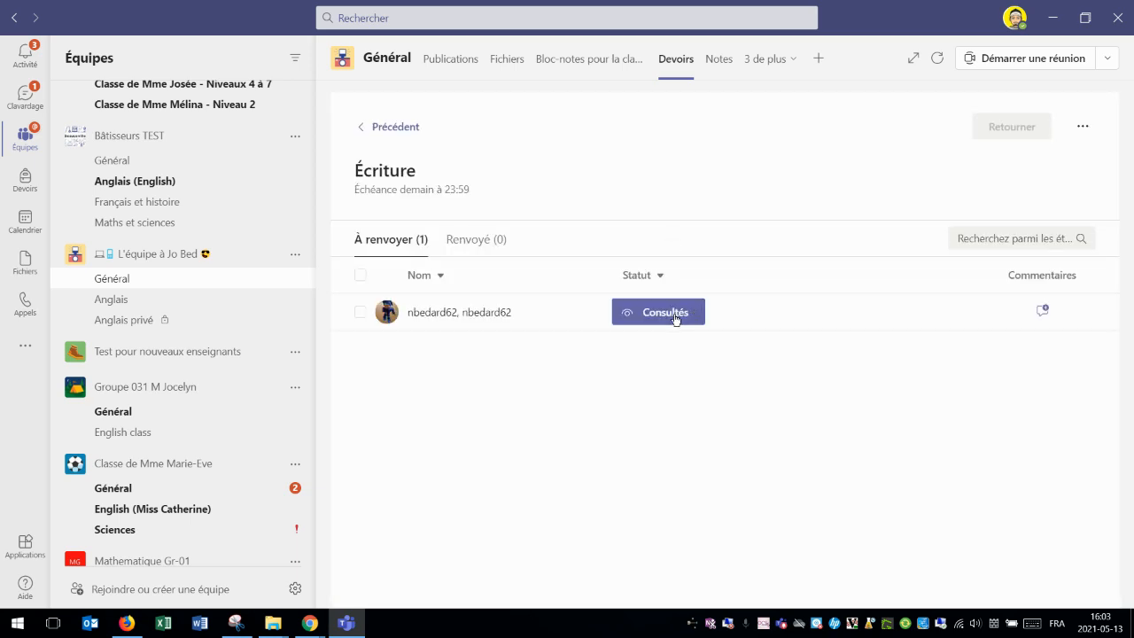
click(676, 317)
click(673, 315)
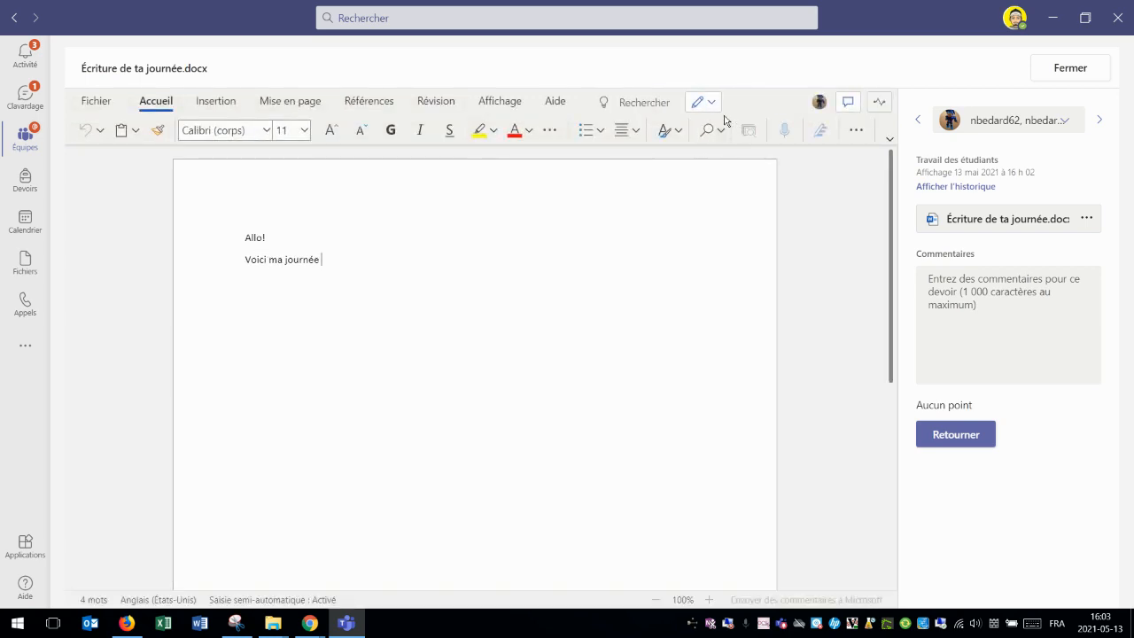
- Highlight the word "Allo!" in yellow in the student's document
click(963, 291)
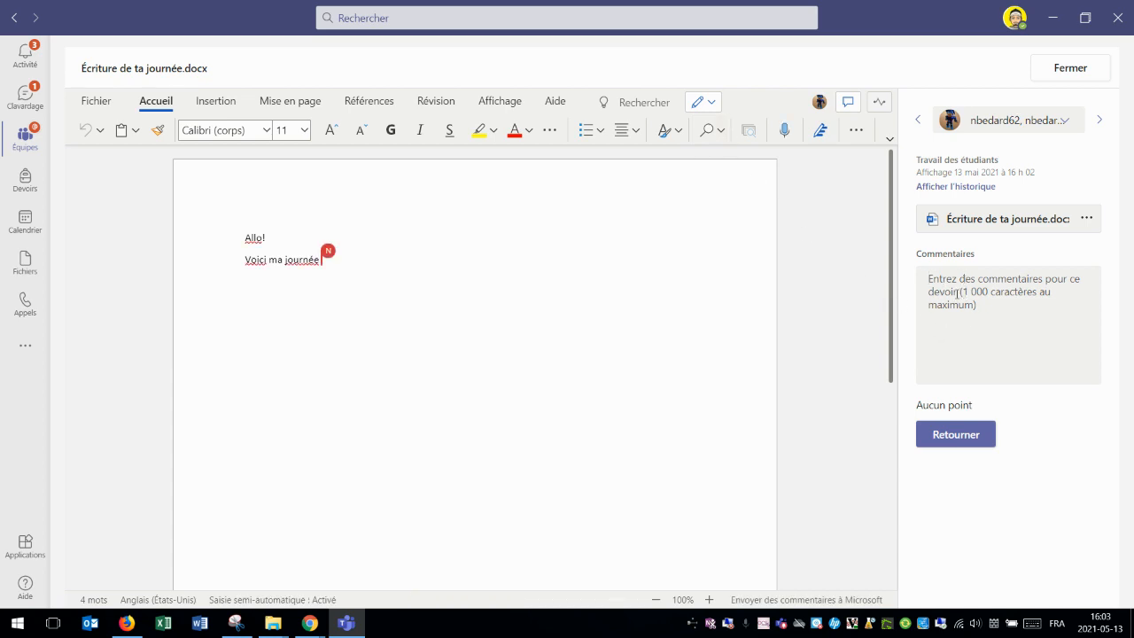
mouse_move(336, 258)
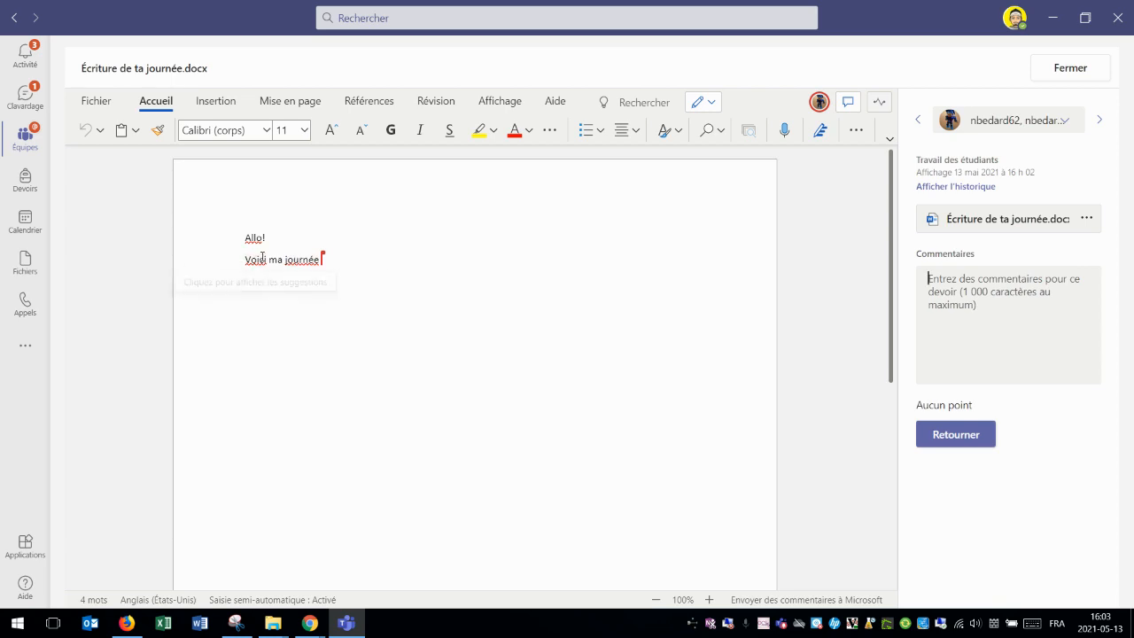
drag(246, 236, 266, 237)
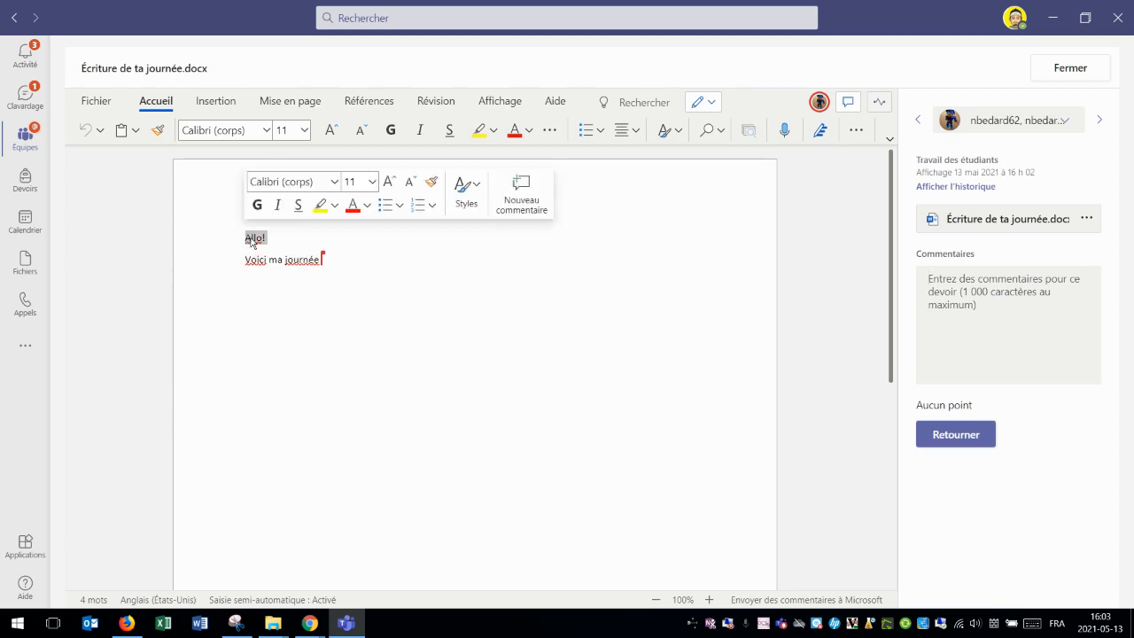
click(479, 130)
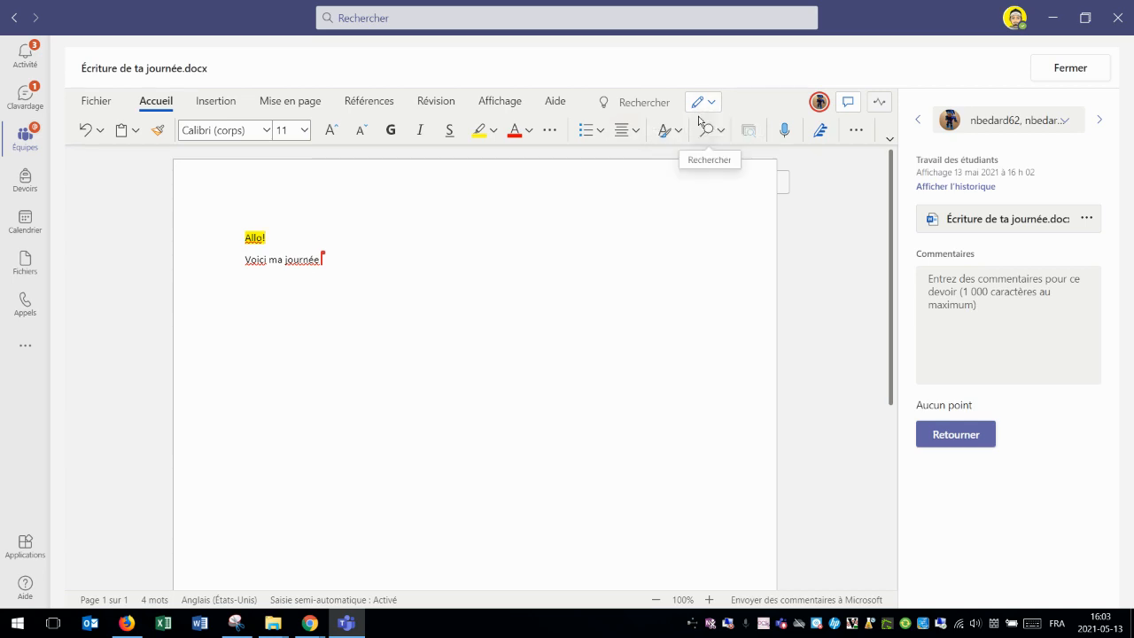
- Add the comment "Attention à la ponctuation!" to the highlighted "Allo!" and post it
click(214, 104)
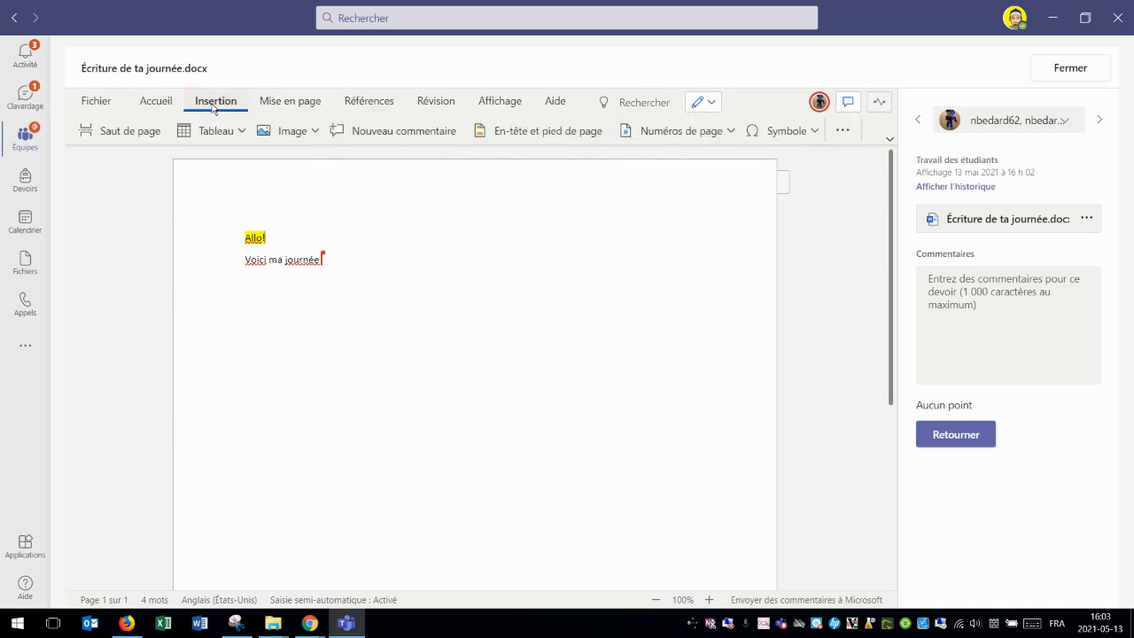
click(391, 133)
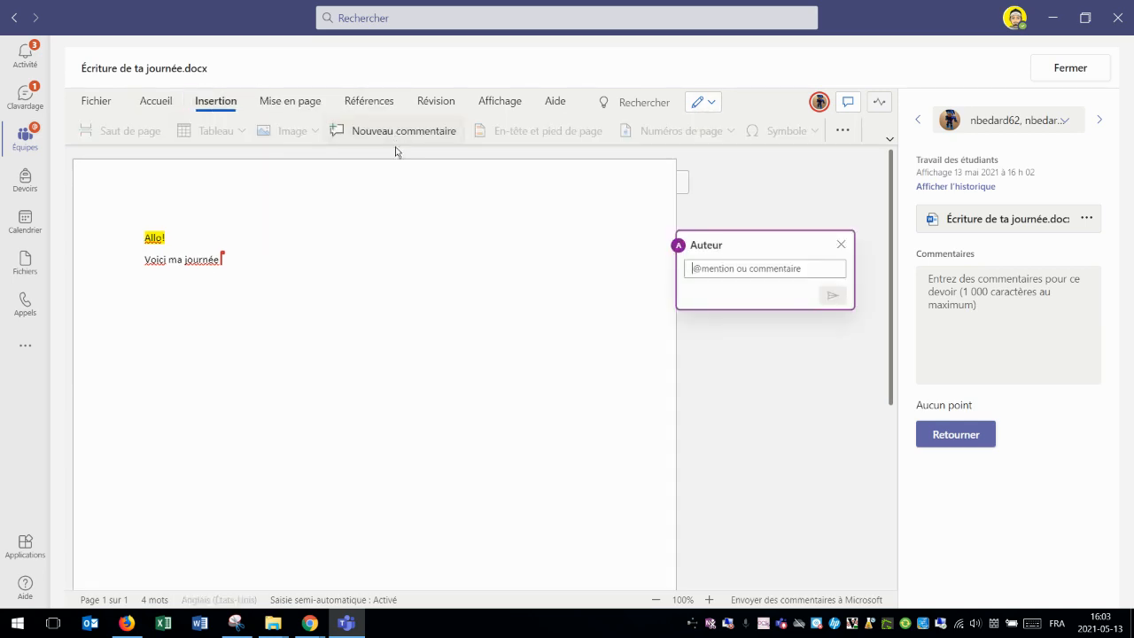
text(Attention)
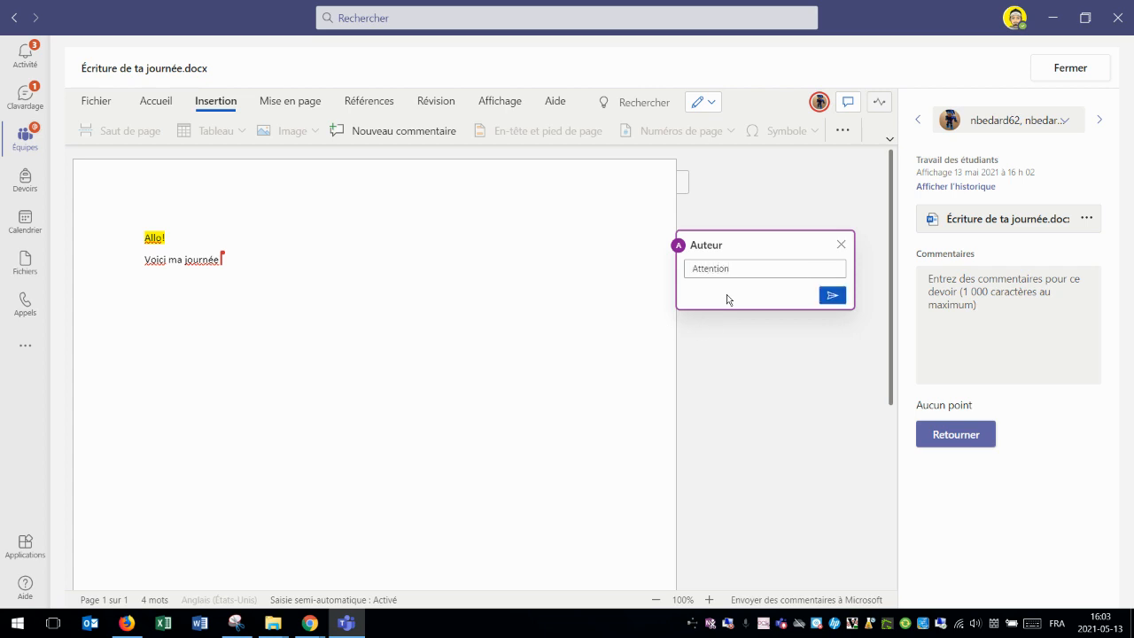
text( à la ponctuation!)
click(831, 296)
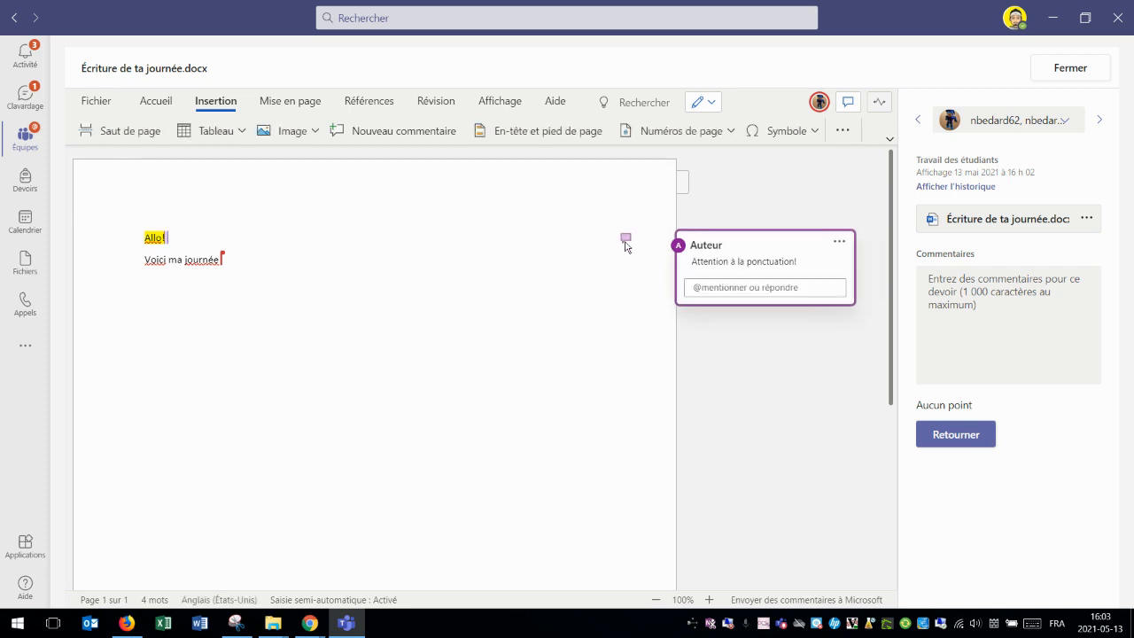
- Check the teacher's highlight and comment in the student's Firefox session and return to the teacher's Teams app
click(129, 625)
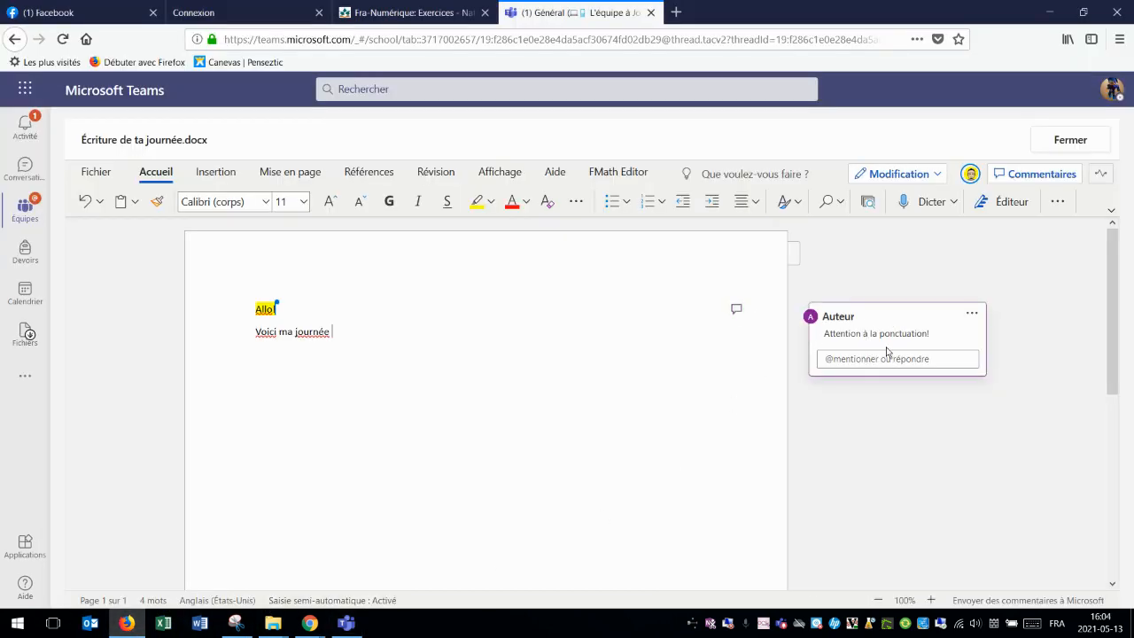
click(346, 624)
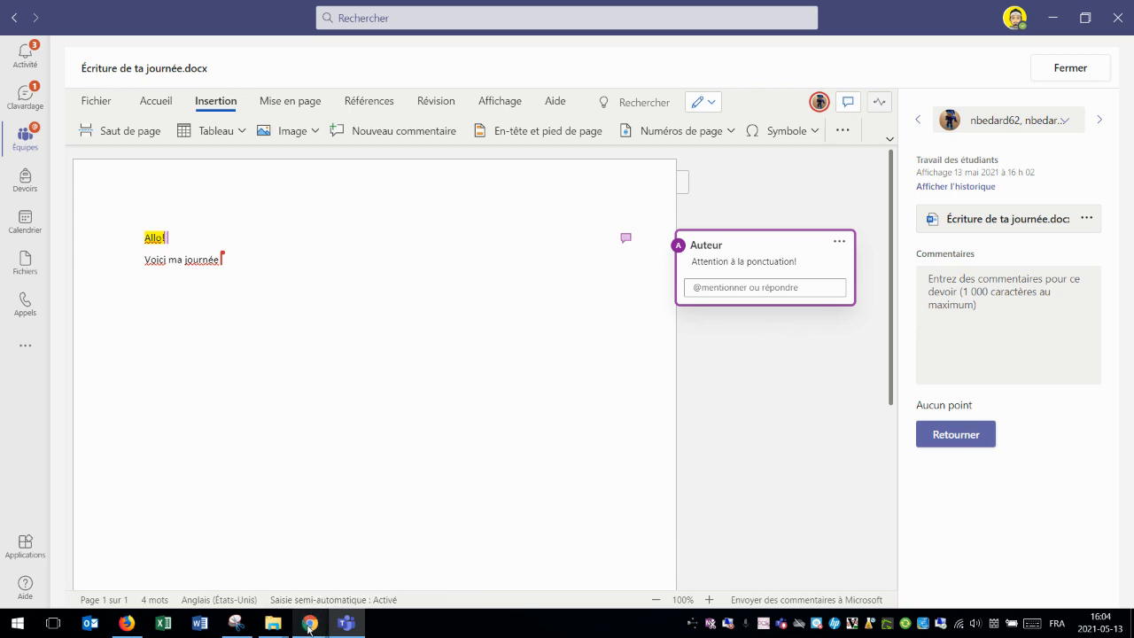
mouse_move(309, 627)
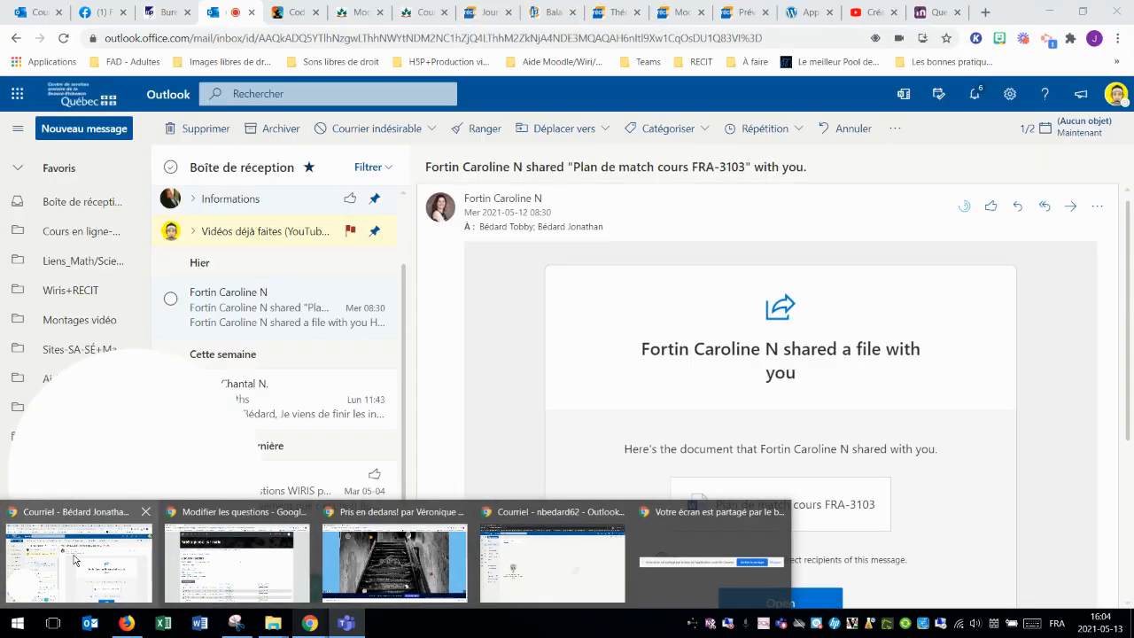
click(75, 560)
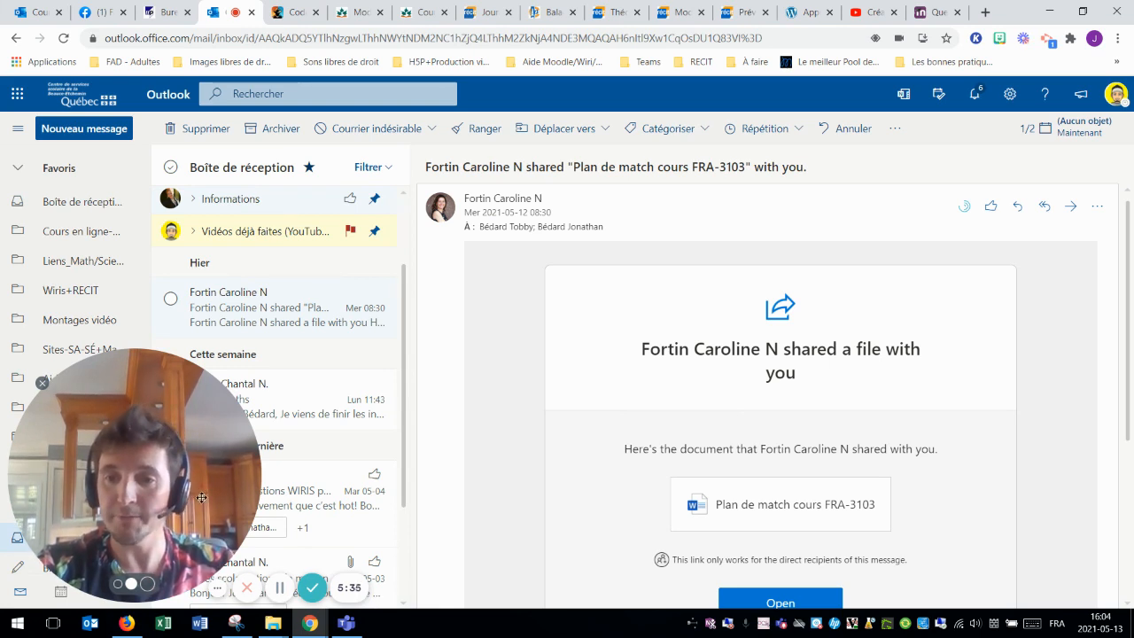
mouse_move(345, 631)
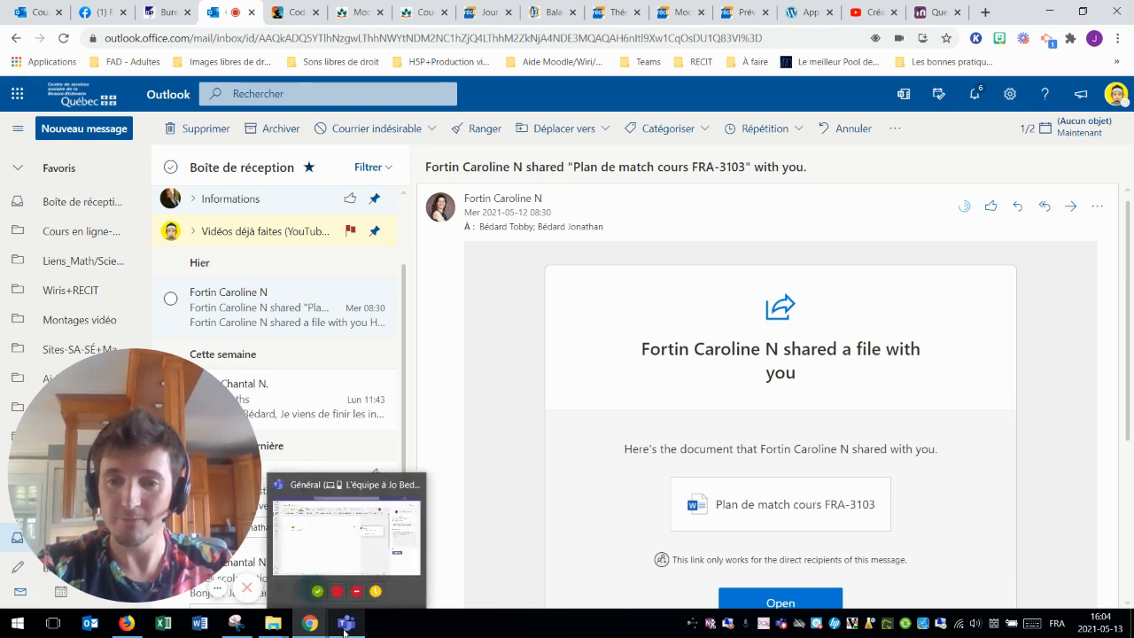
- Return to the student's Firefox session, close the document and turn in the Écriture assignment
click(126, 623)
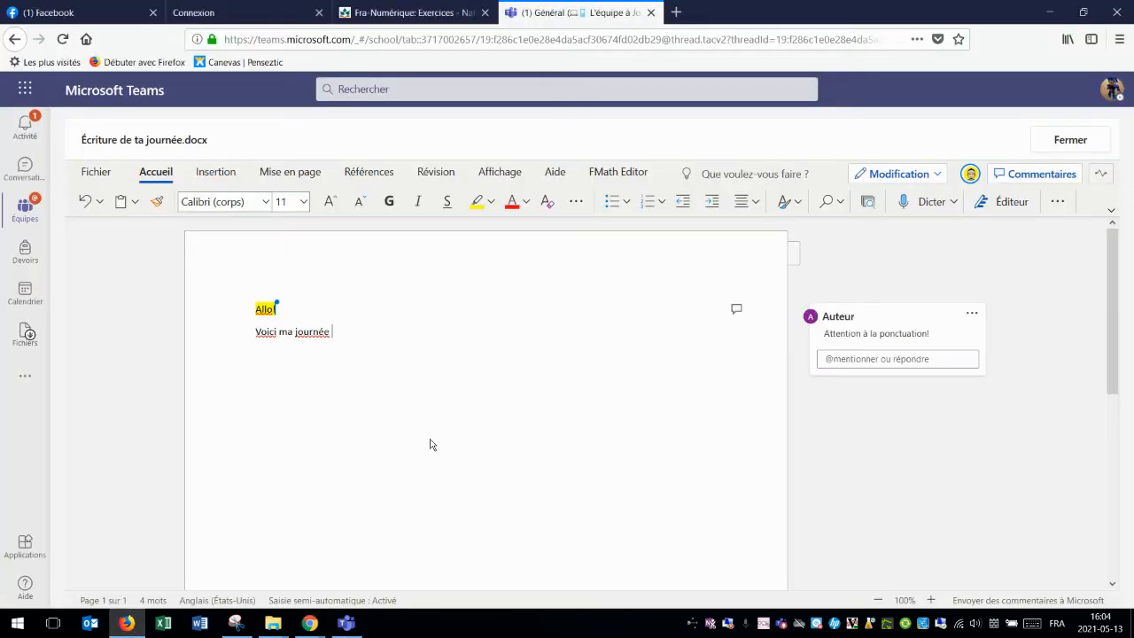
click(1070, 145)
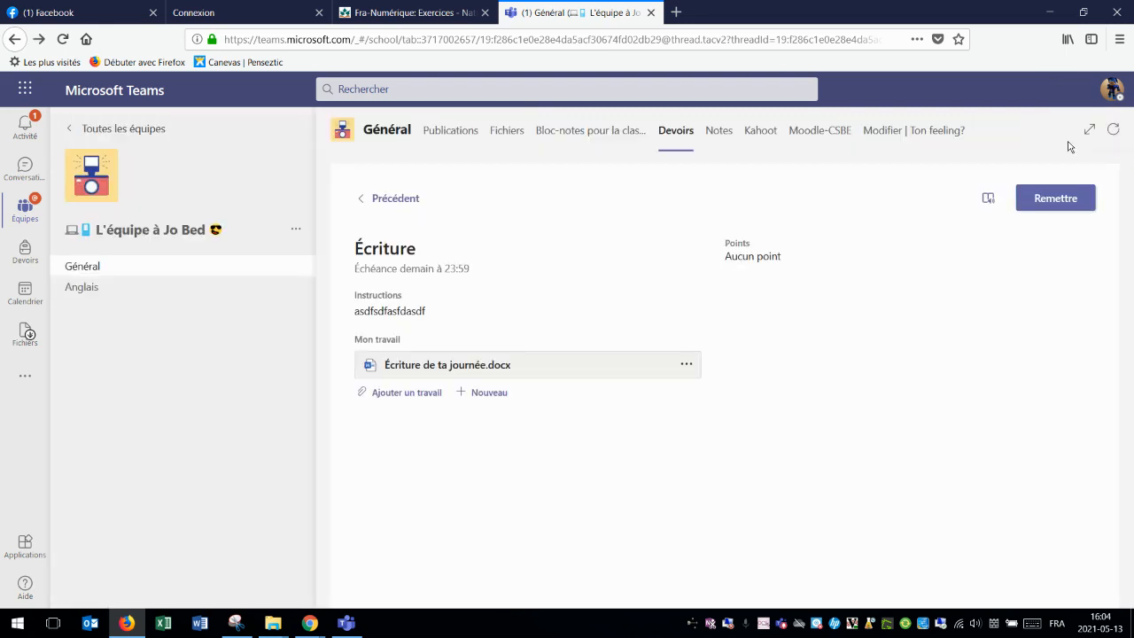
click(1055, 198)
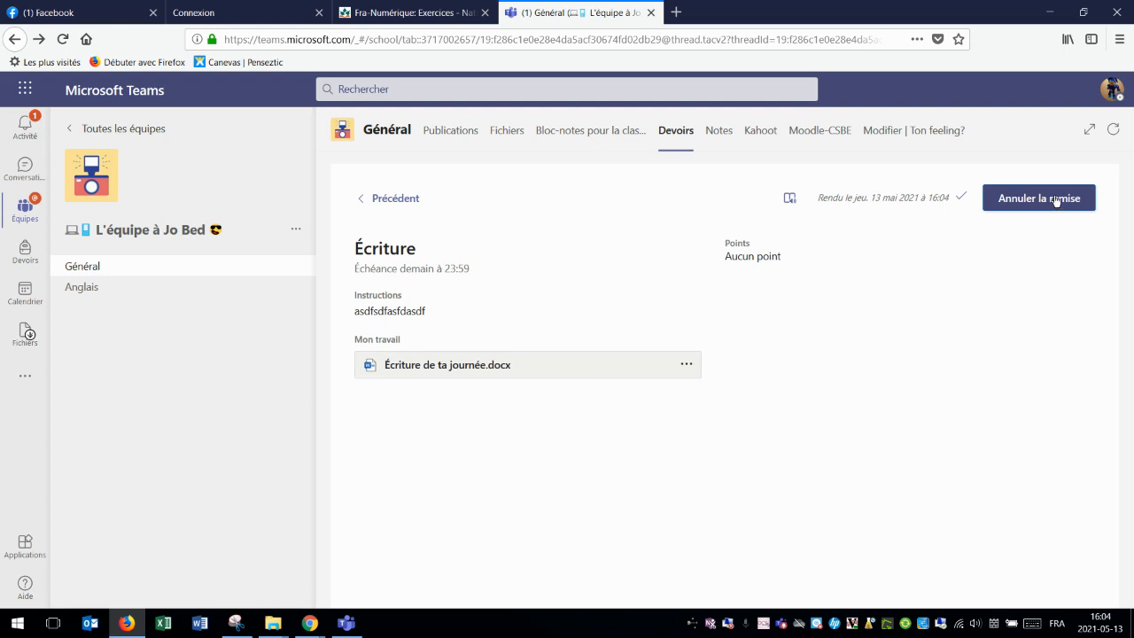
- Review the opening and download options of the submitted Écriture de ta journée.docx, choosing none of them
key(ctrl)
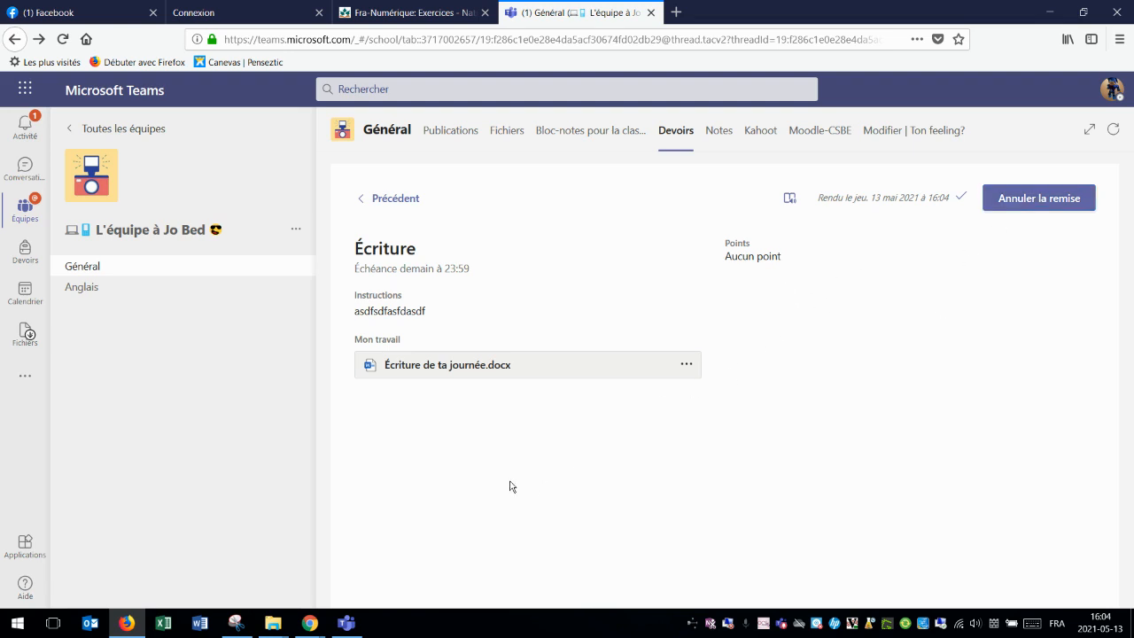
click(687, 364)
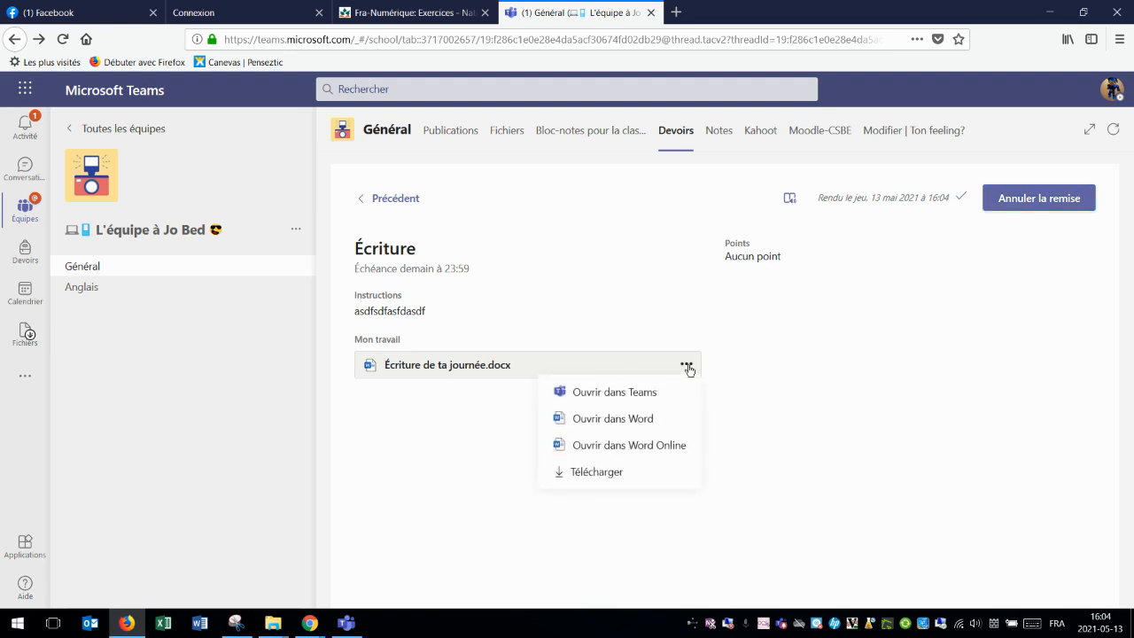
click(762, 417)
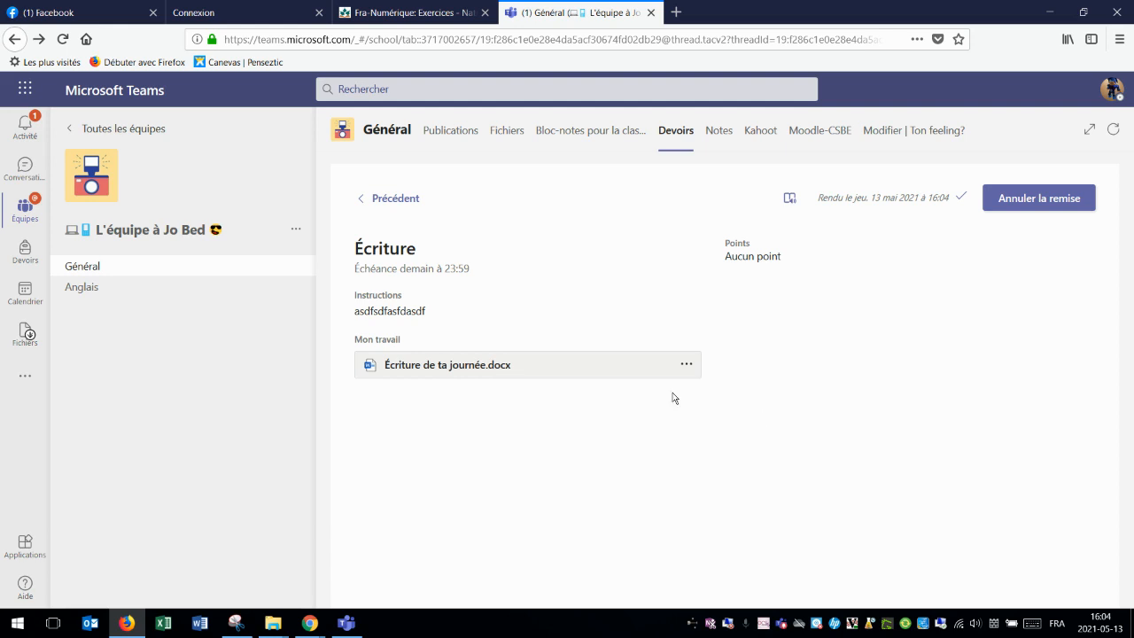
- Switch to the teacher's Teams app, close the open document, reload the assignments and reopen the student's submitted work for Écriture
click(348, 623)
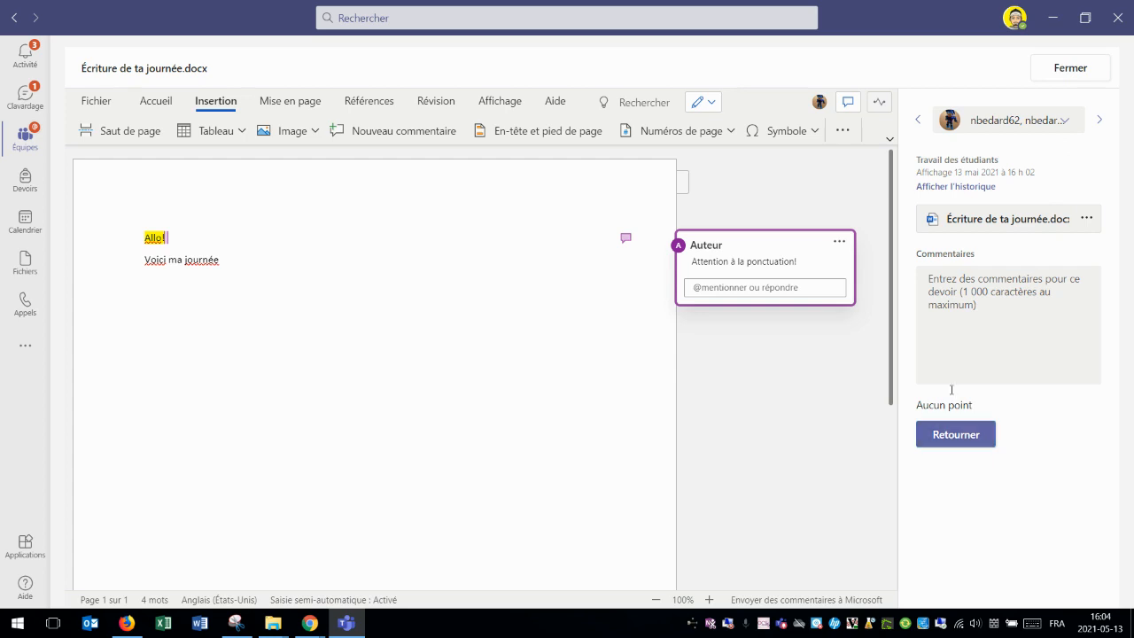
click(961, 287)
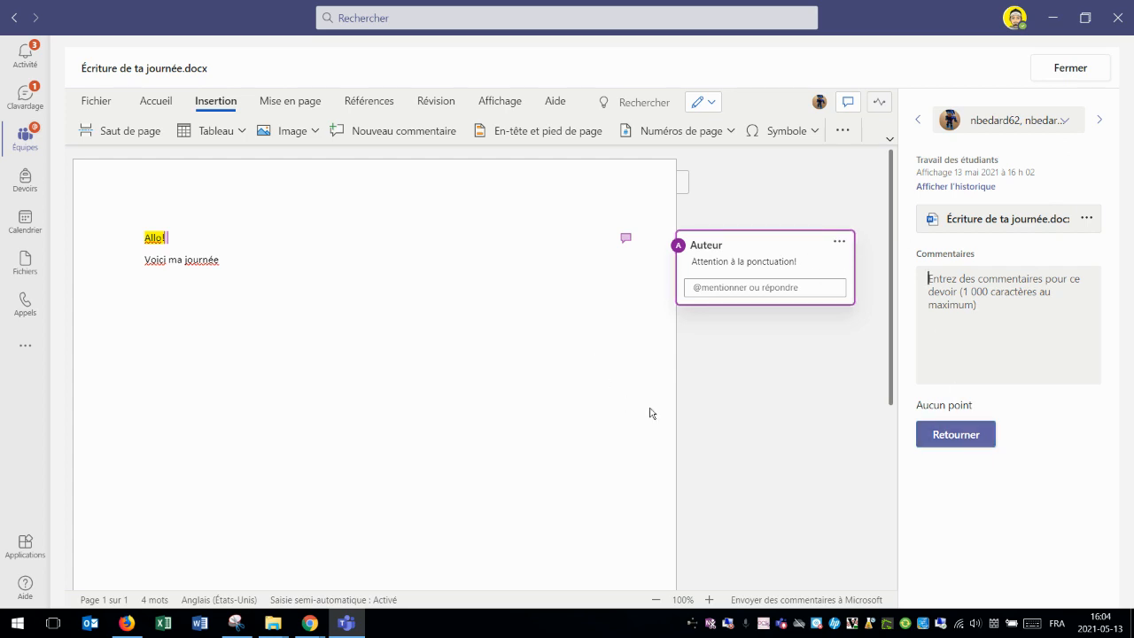
click(1072, 71)
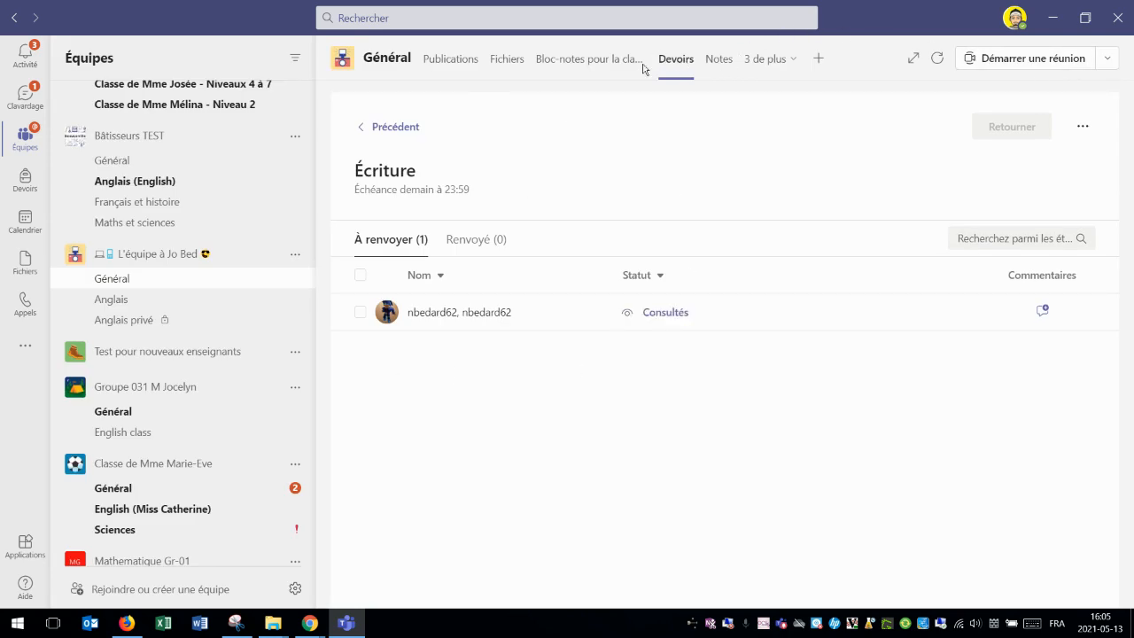
click(596, 64)
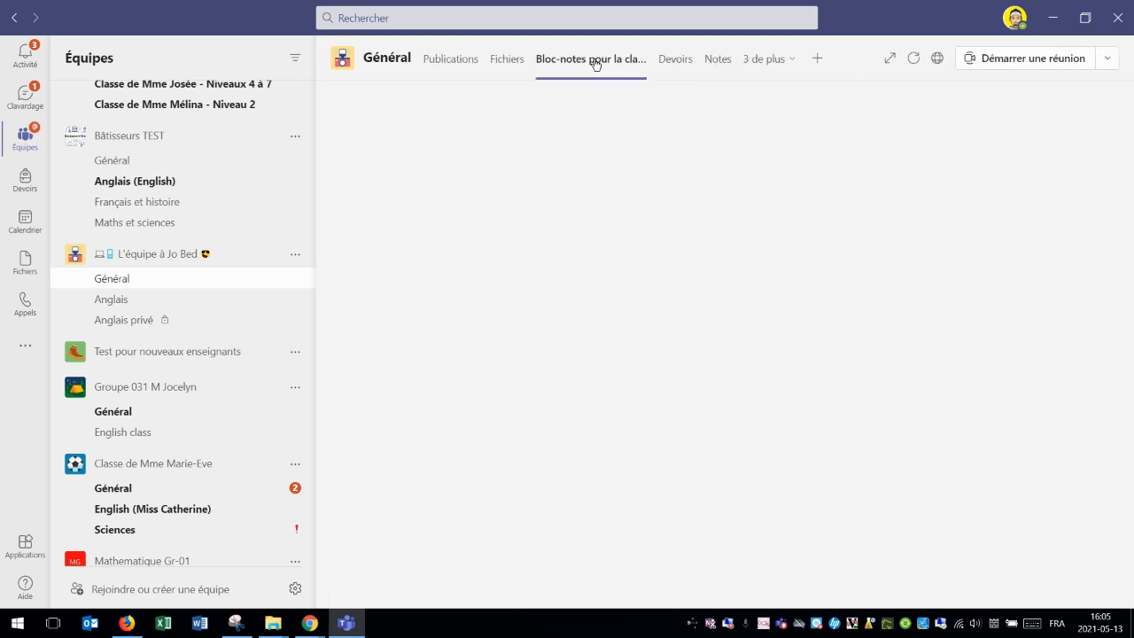
click(676, 60)
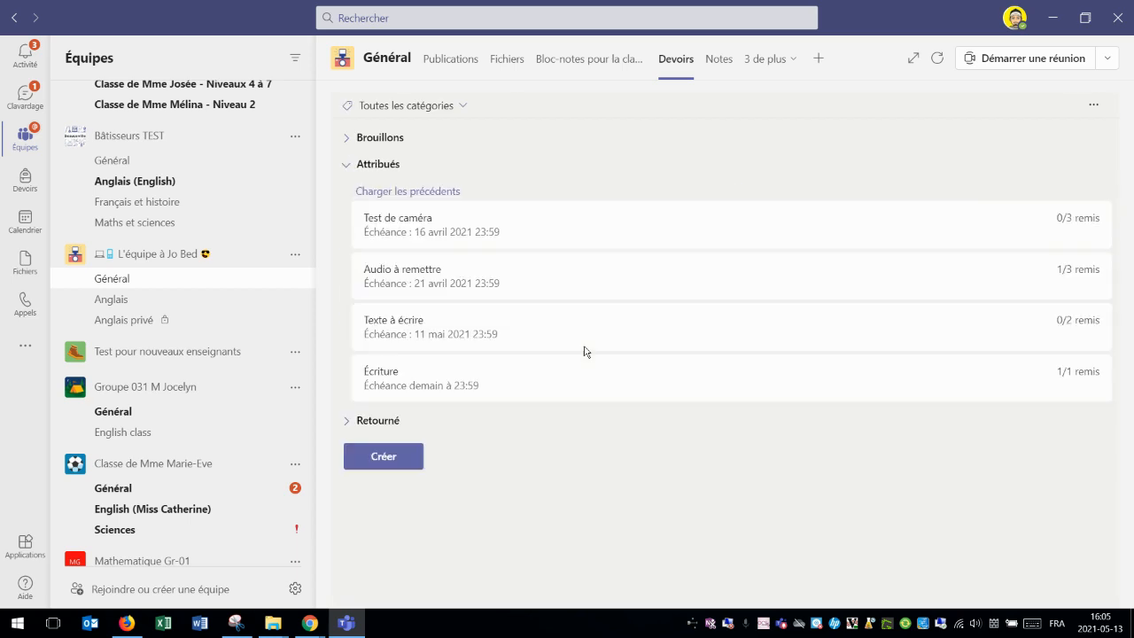
click(427, 385)
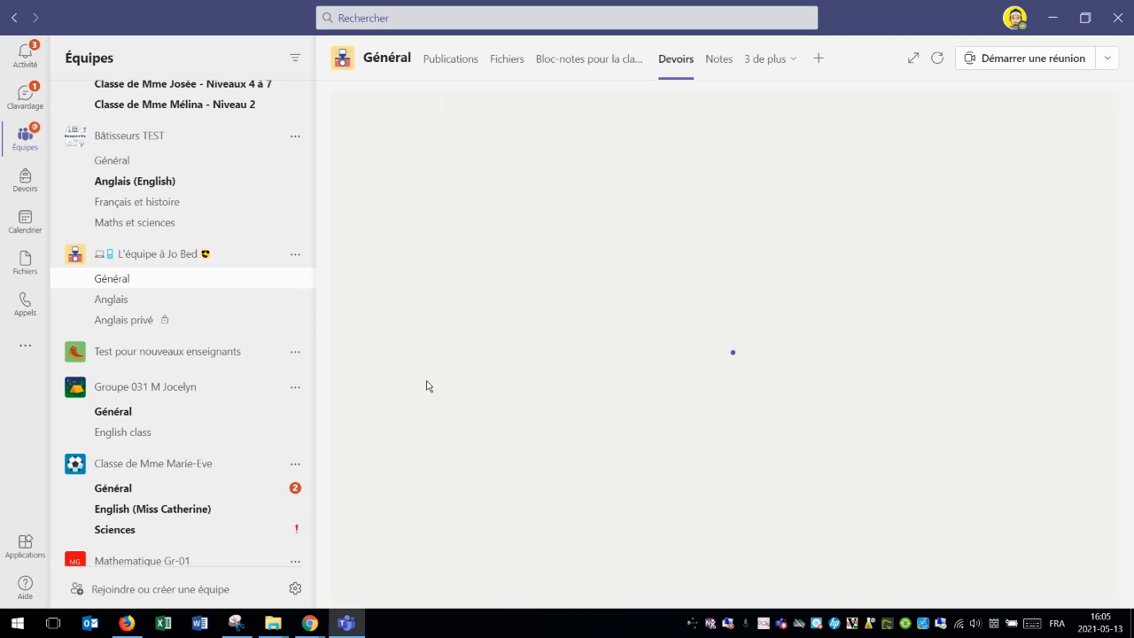
click(656, 312)
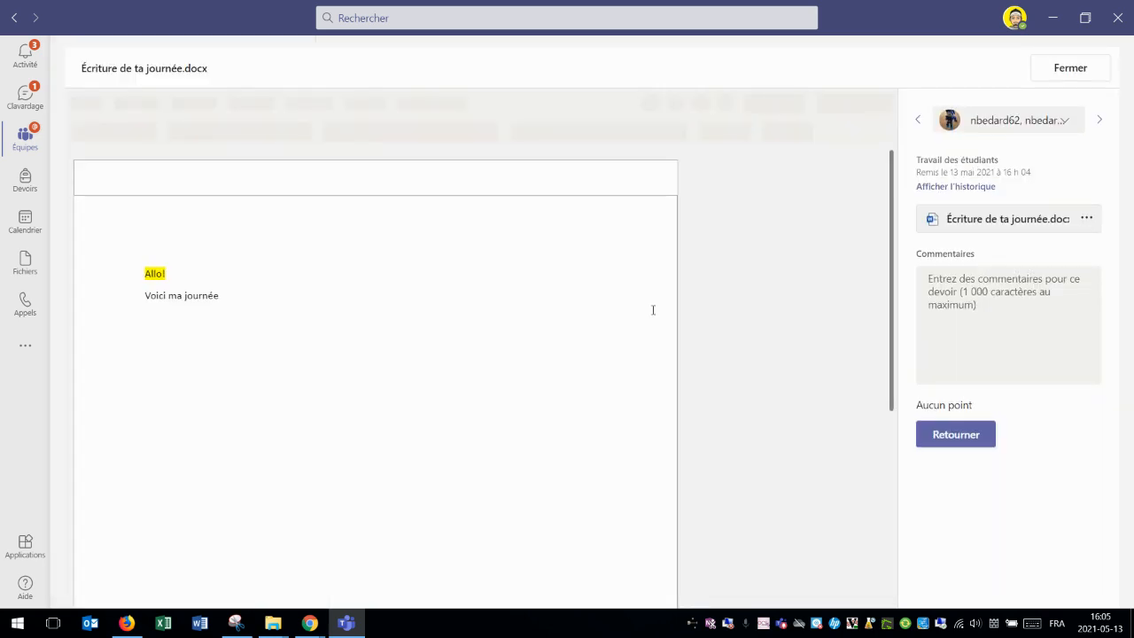
- Enter the assignment feedback "Je te donnerais 8/10" and, on a second line, "Corrige ta 1re phrase et tu auras 9/10.", and return the work
click(949, 404)
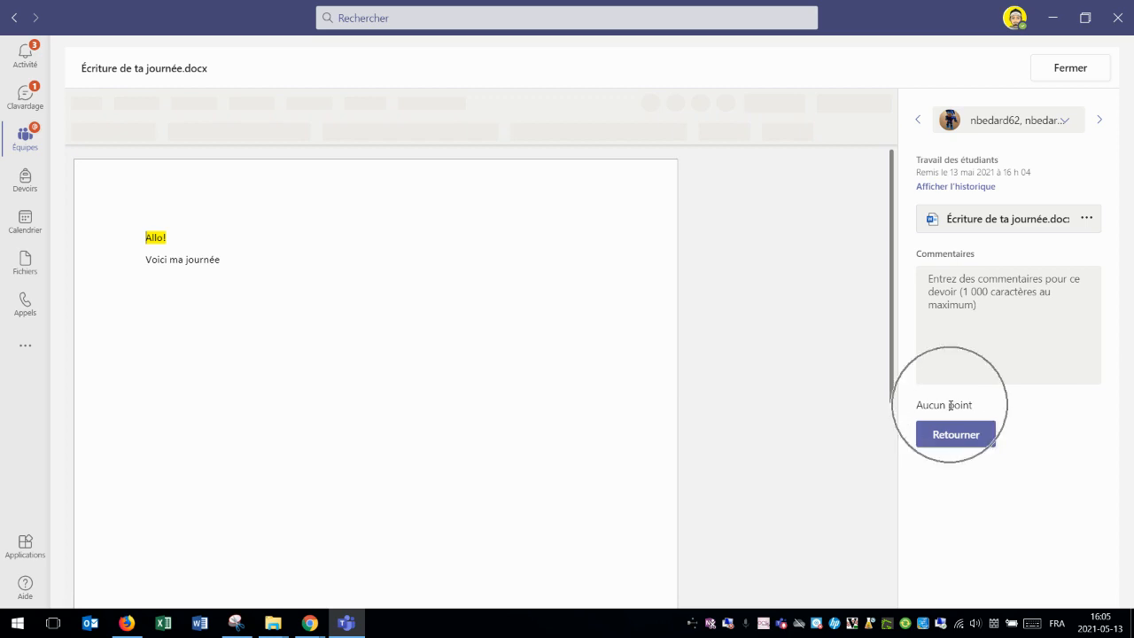
click(948, 397)
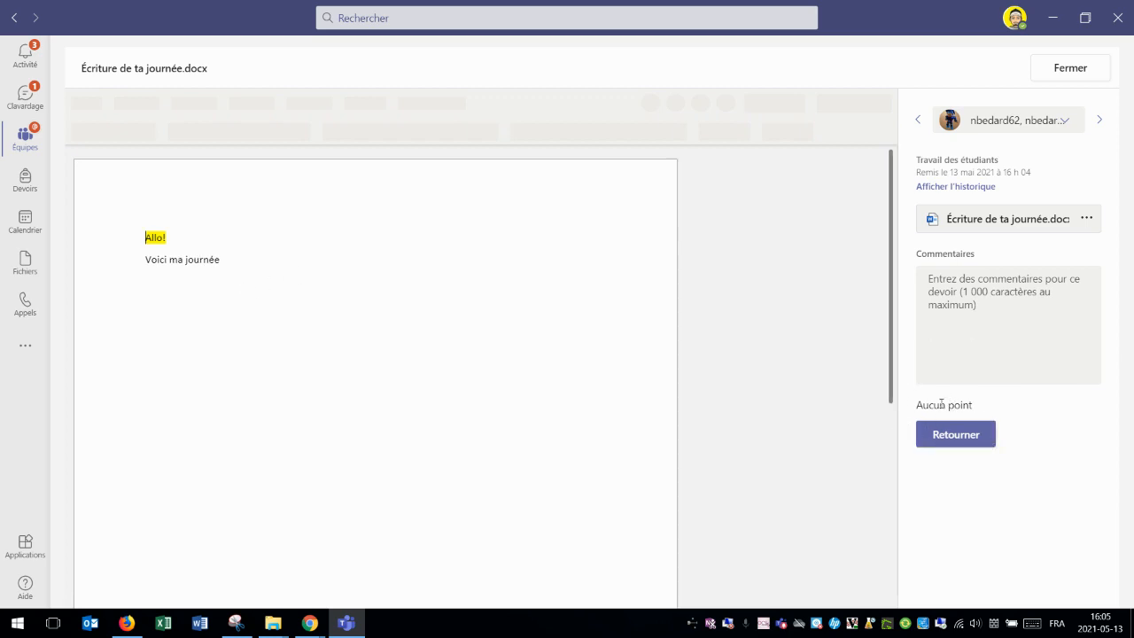
click(964, 287)
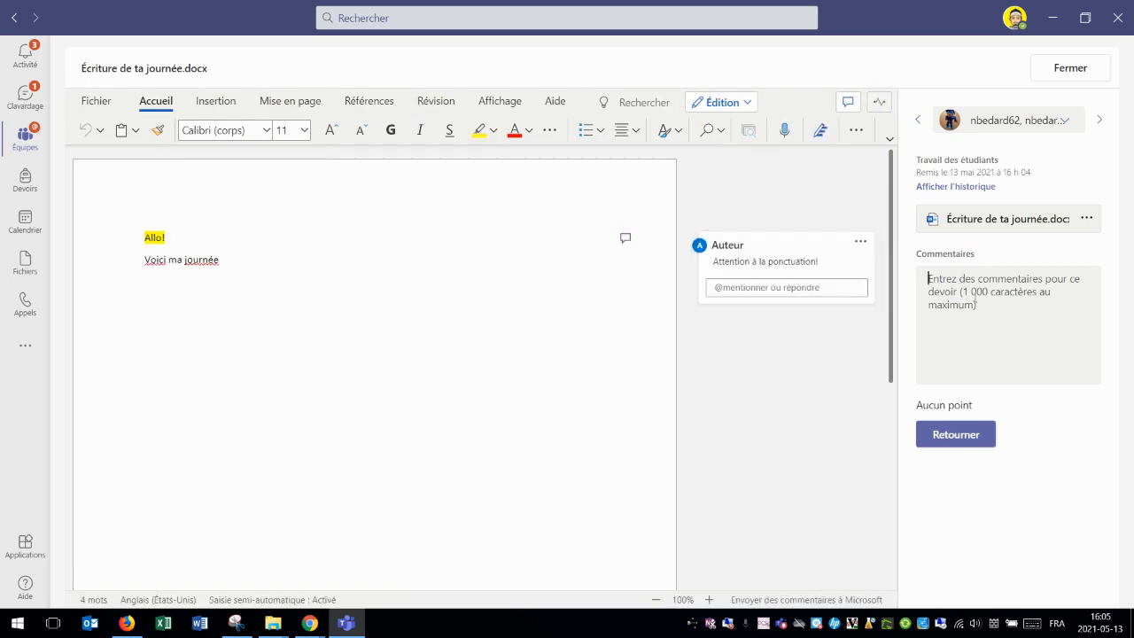
text(Je te donnerais)
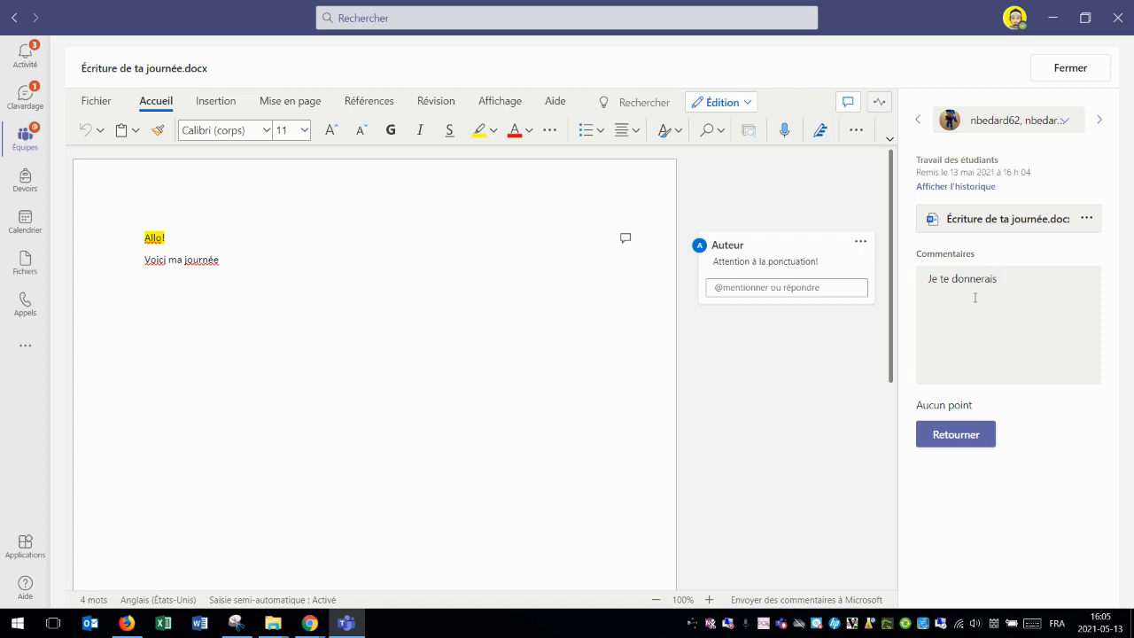
text( 8/110)
key(BackSpace)
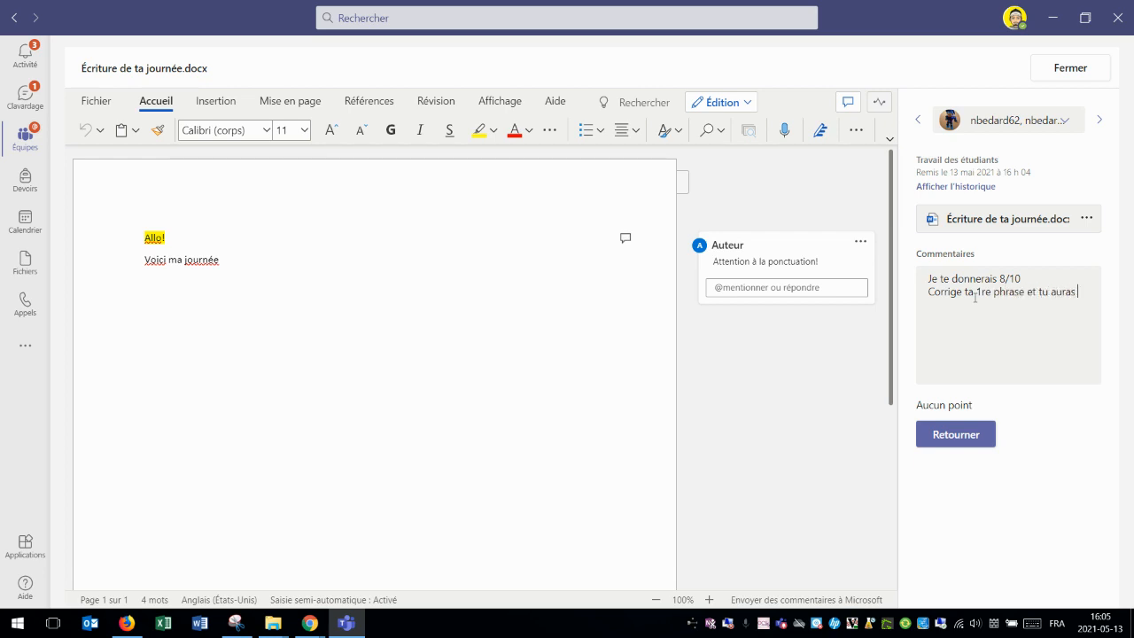
text(10.)
click(955, 434)
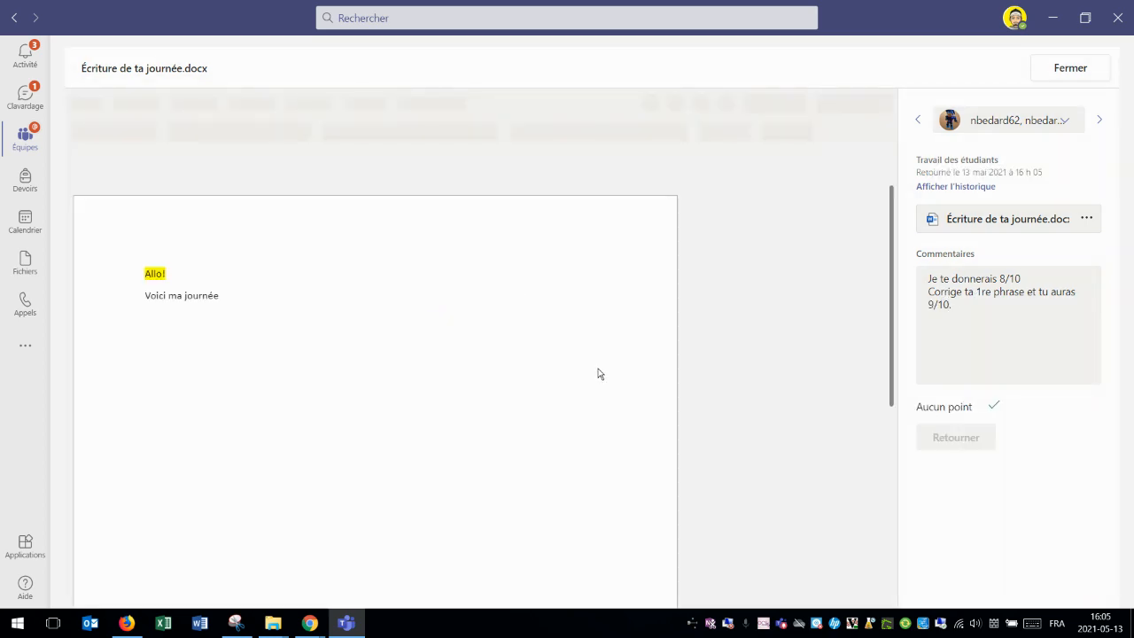
- Switch to the student's Firefox session, open the returned Écriture assignment from the Assignments conversation and read the teacher's feedback
click(348, 624)
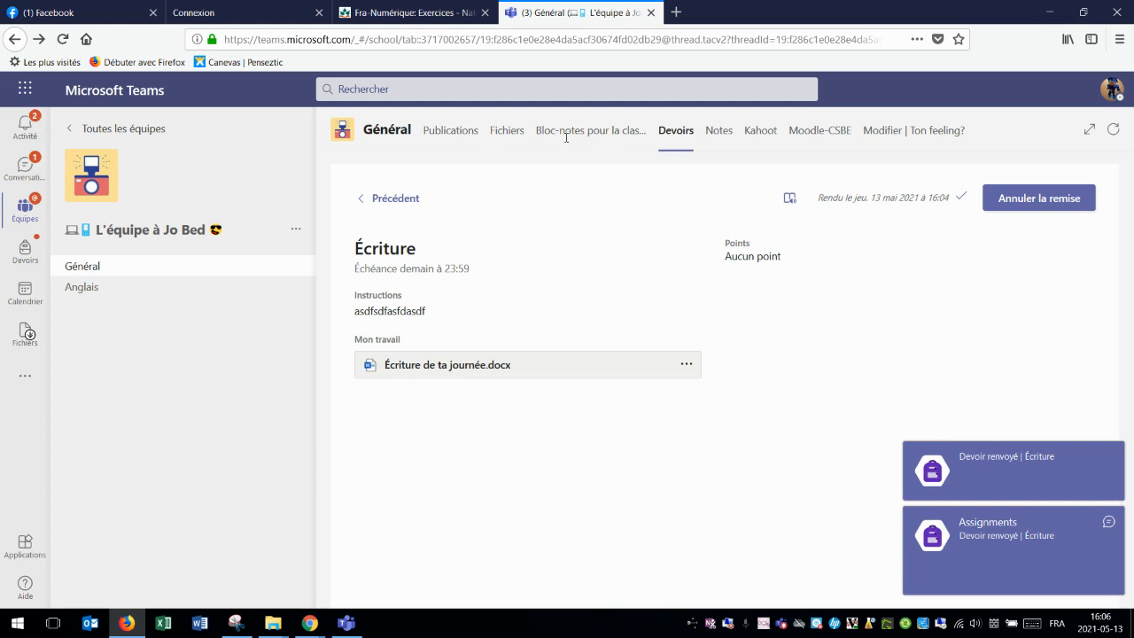
click(569, 130)
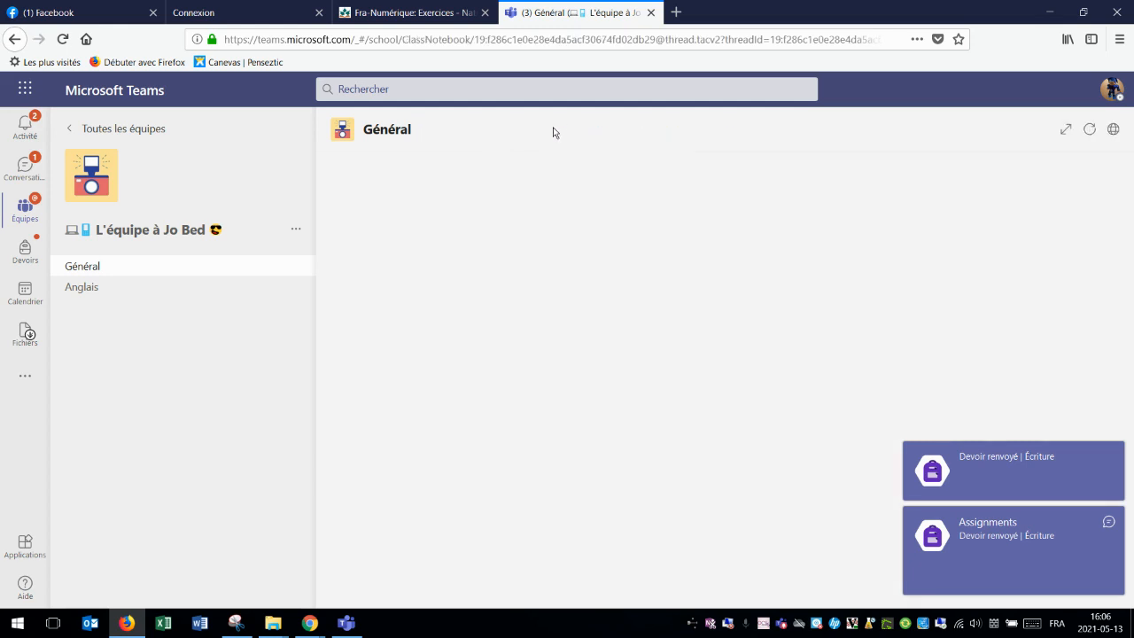
click(676, 131)
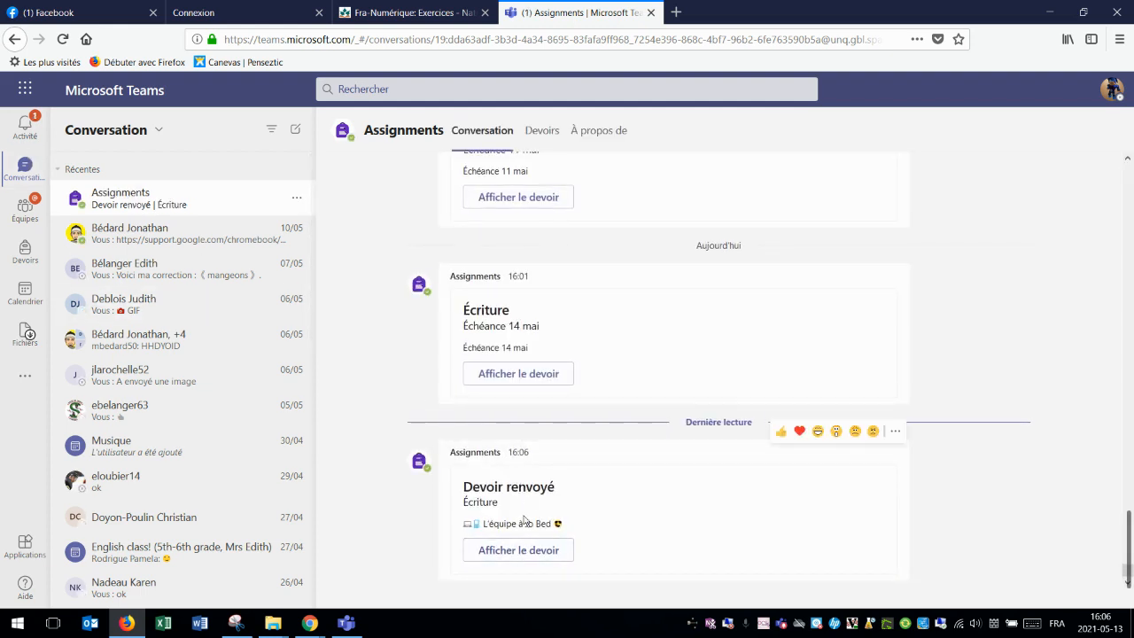
click(524, 550)
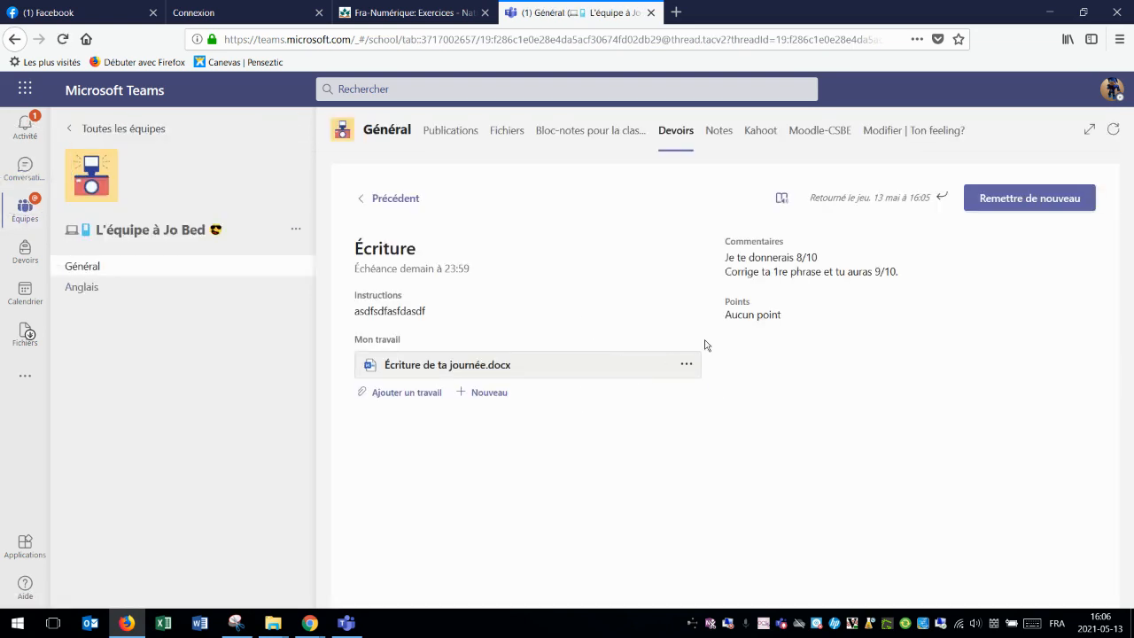
drag(775, 264, 723, 264)
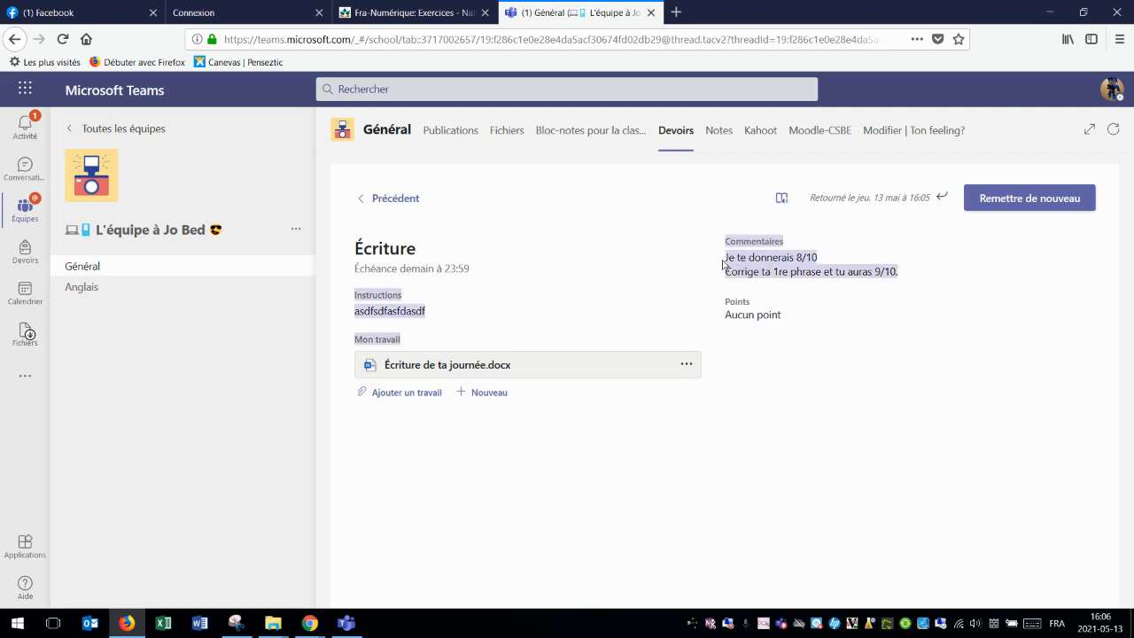
click(777, 273)
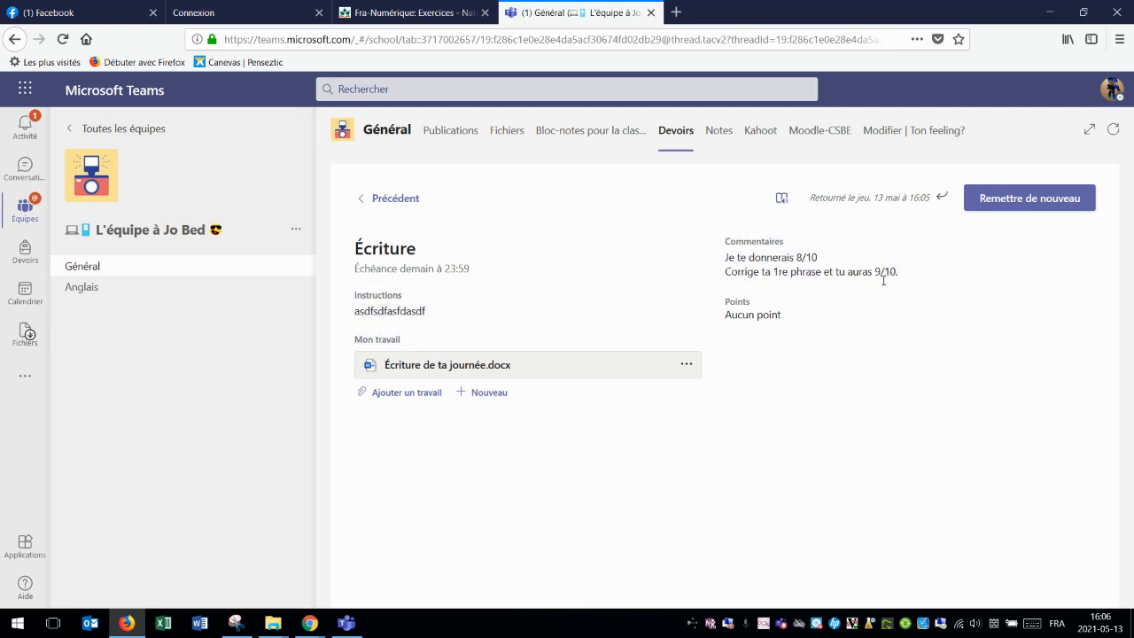
- Open Écriture de ta journée.docx from the returned assignment, close it and turn the assignment in again
click(463, 369)
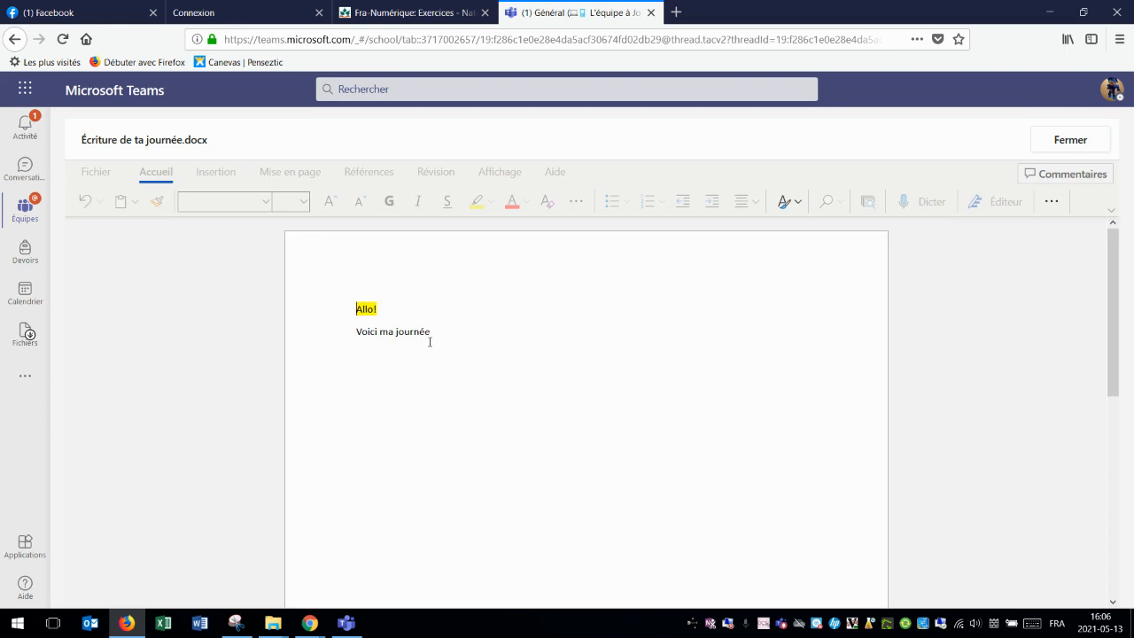
click(1060, 142)
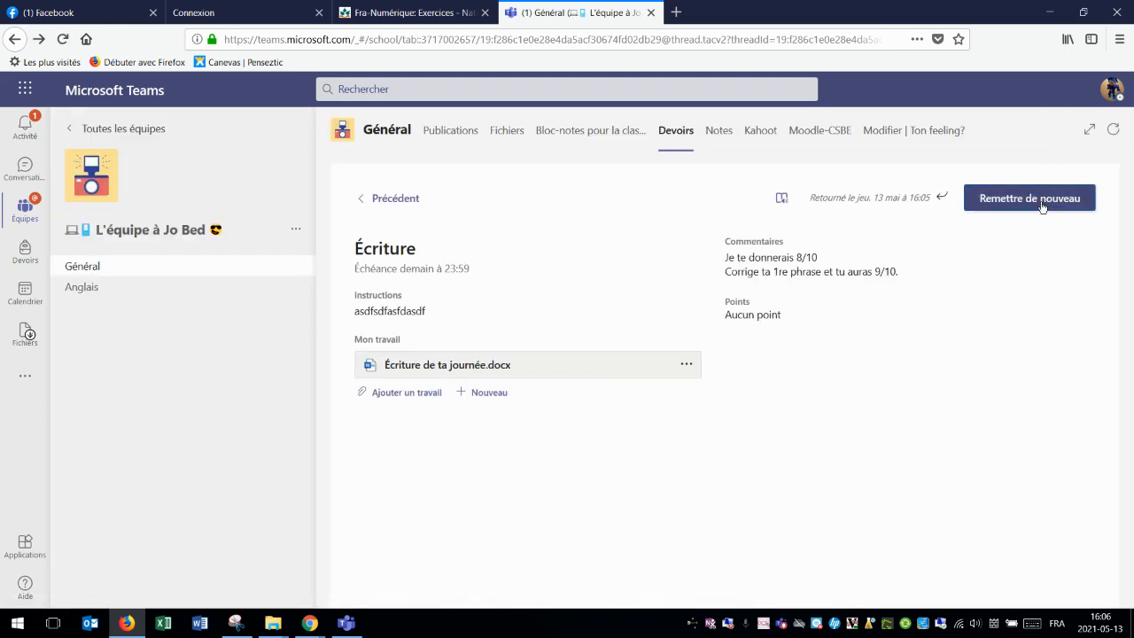
click(1041, 203)
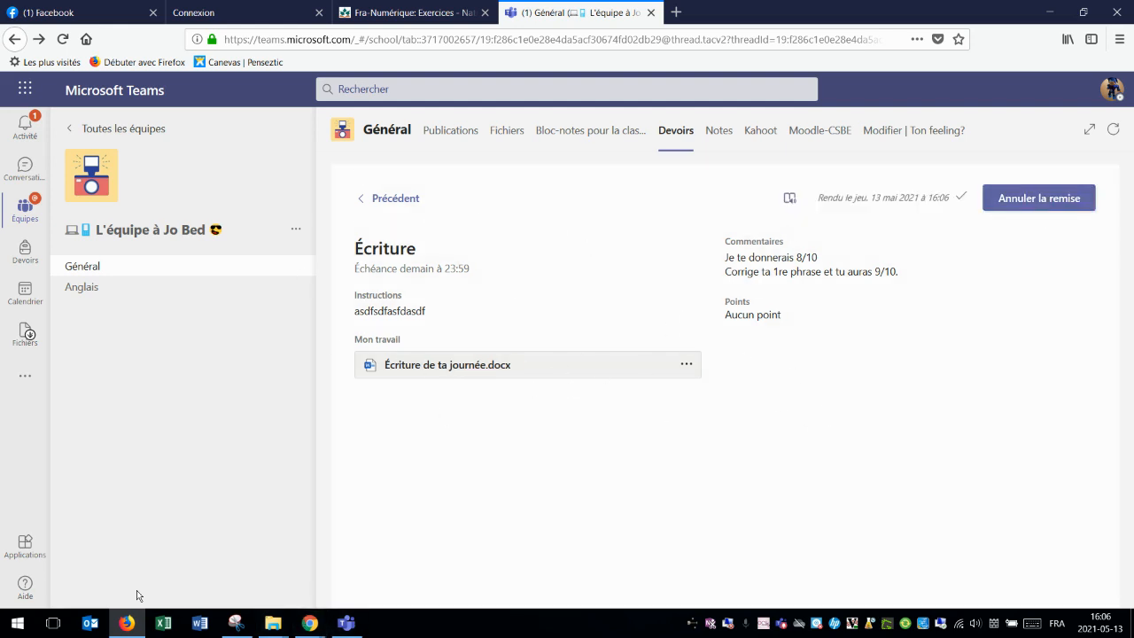
click(128, 623)
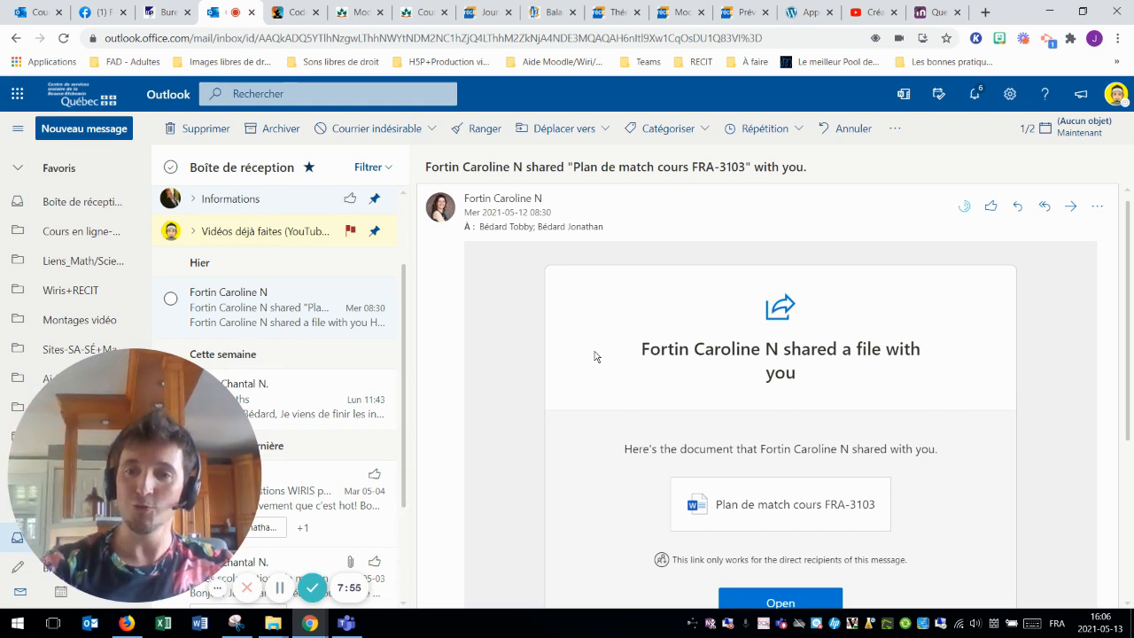
click(247, 589)
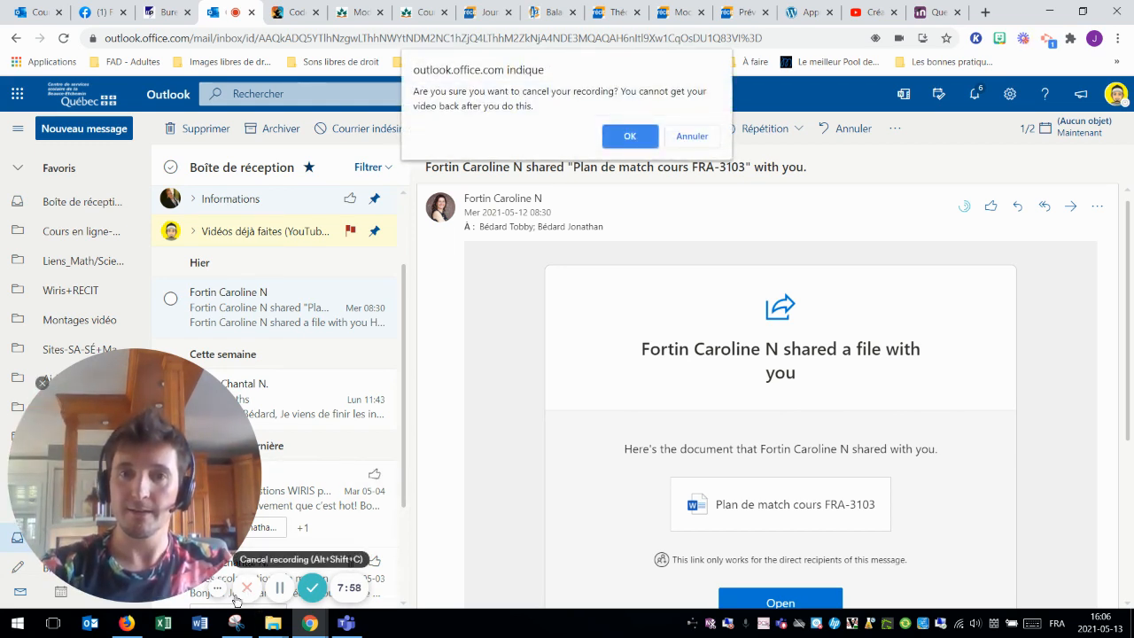